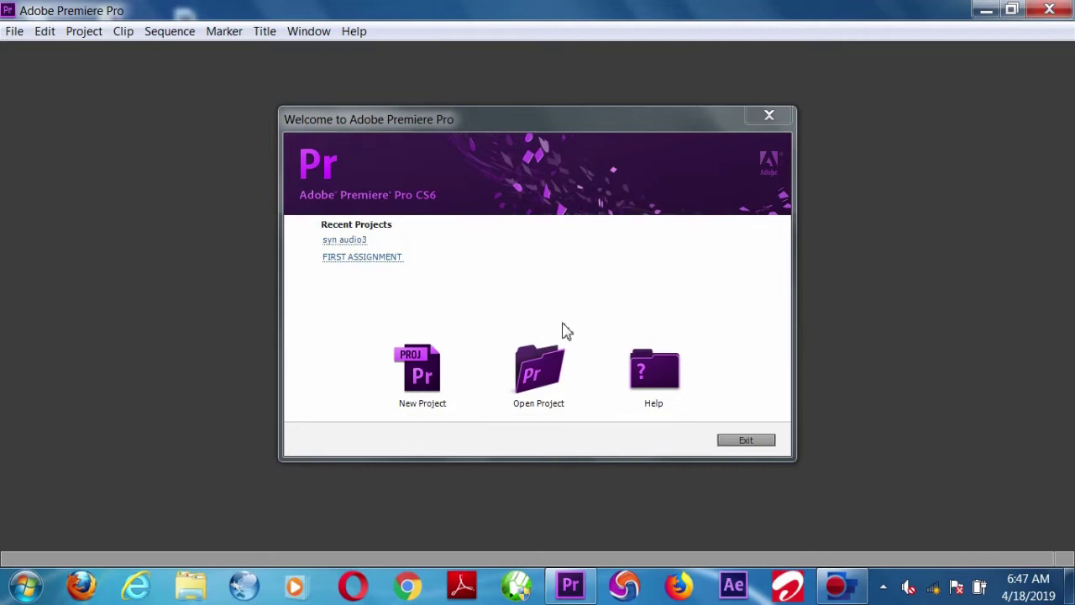
Create a new project named "simply tutorials" and store it in the DIR2018 folder of My Documents.
{"action": "left_click", "coordinate": [419, 376]}
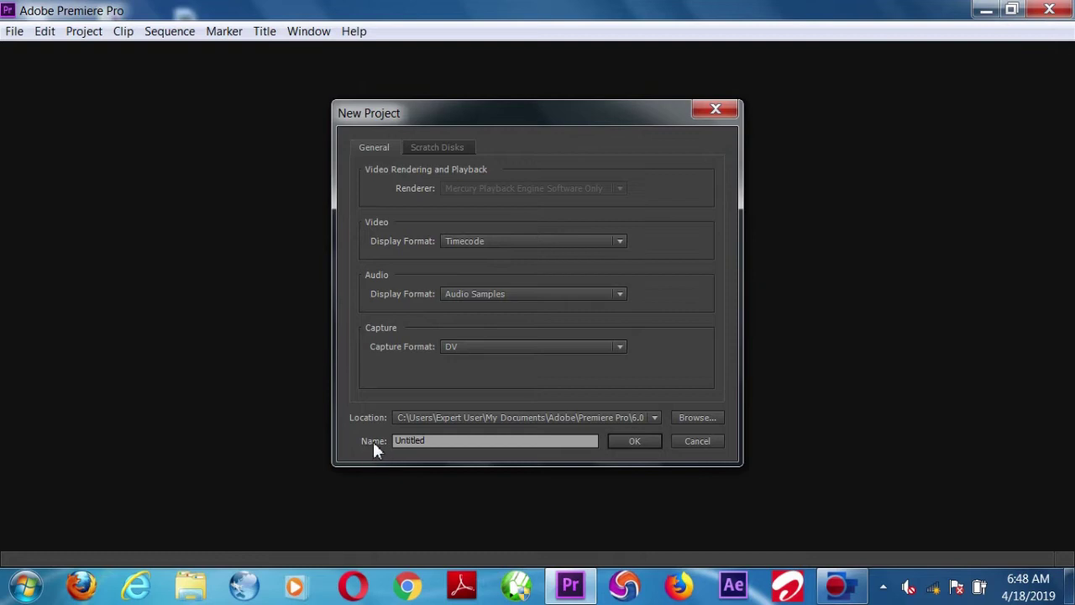
{"action": "left_click", "coordinate": [433, 445]}
{"action": "key", "text": "BackSpace"}
{"action": "key", "text": "BackSpace"}
{"action": "key", "text": "BackSpace"}
{"action": "key", "text": "BackSpace"}
{"action": "key", "text": "BackSpace"}
{"action": "key", "text": "BackSpace"}
{"action": "key", "text": "BackSpace"}
{"action": "key", "text": "BackSpace"}
{"action": "type", "text": "simply tutorials"}
{"action": "left_click", "coordinate": [429, 151]}
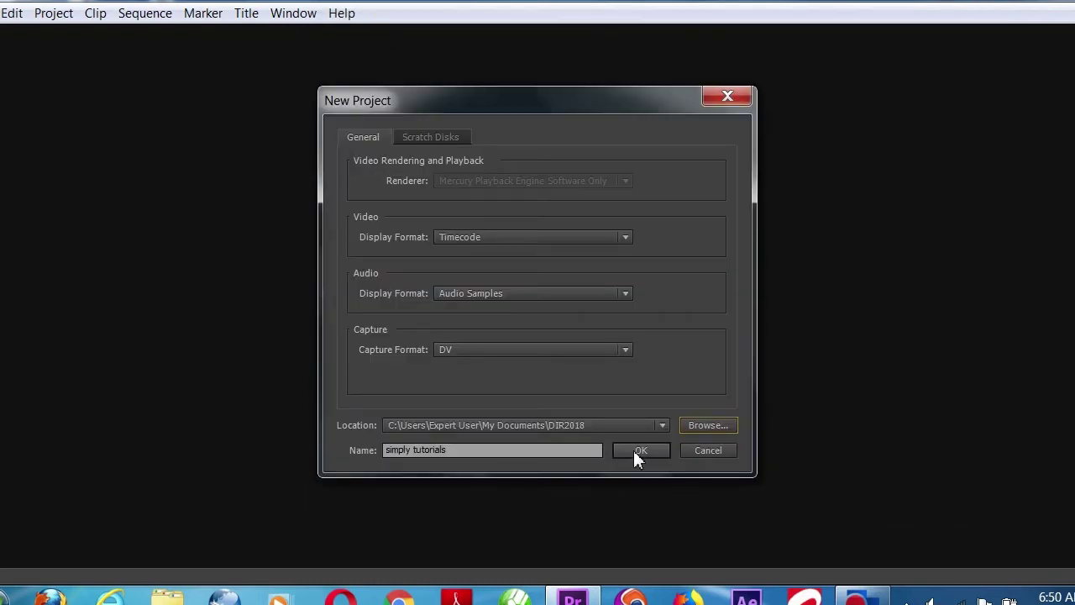
{"action": "left_click", "coordinate": [638, 451]}
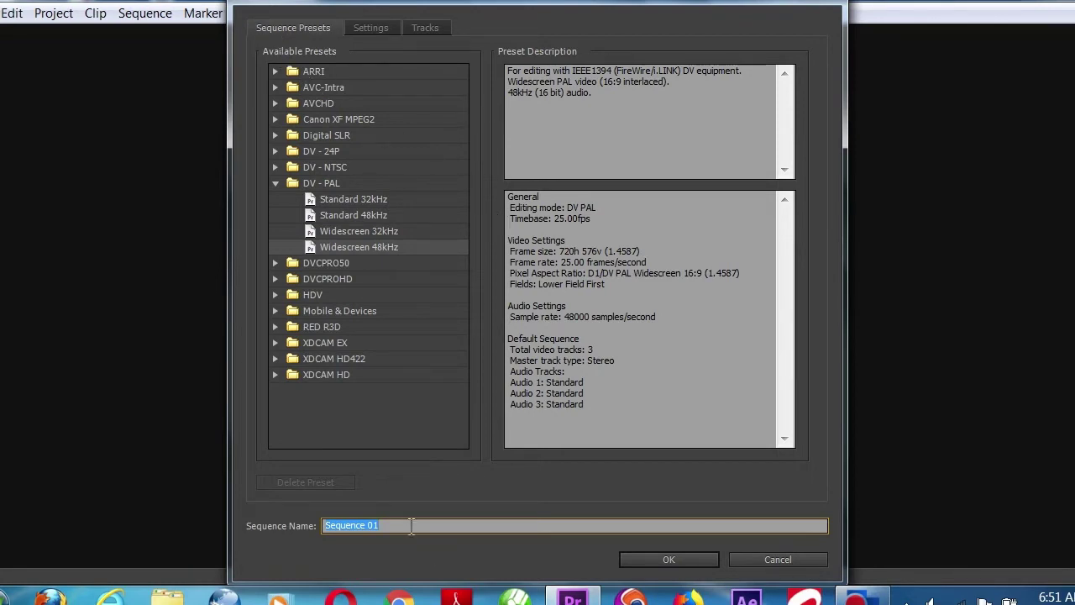
Create a sequence named "Beginners guide to adobe premiere" using the AVCHD 720p25 preset.
{"action": "type", "text": "Beginners d"}
{"action": "key", "text": "BackSpace"}
{"action": "type", "text": "guide"}
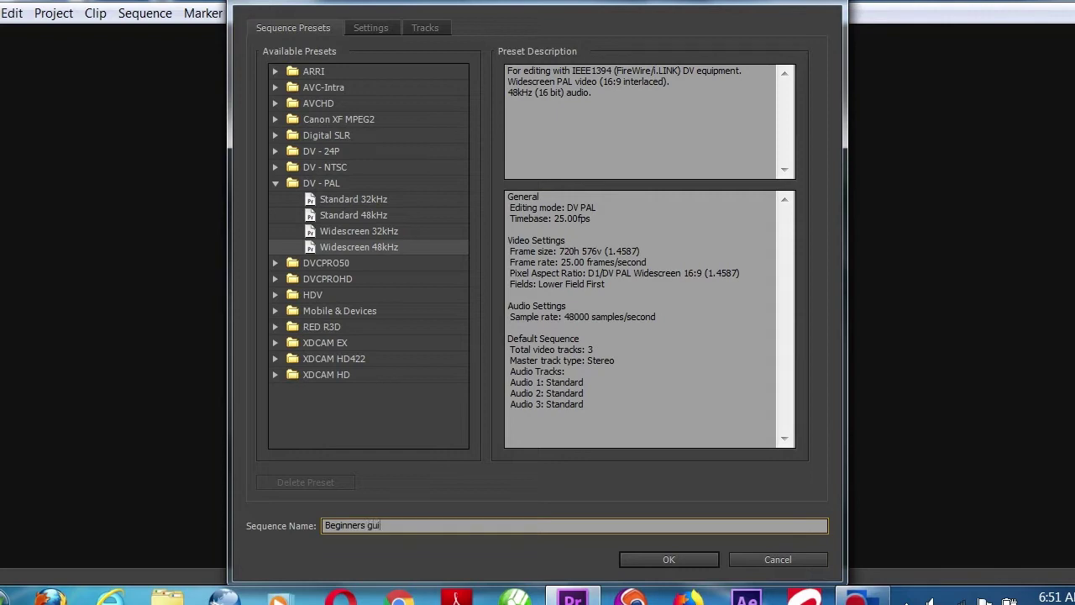
{"action": "type", "text": " to adobe premiere"}
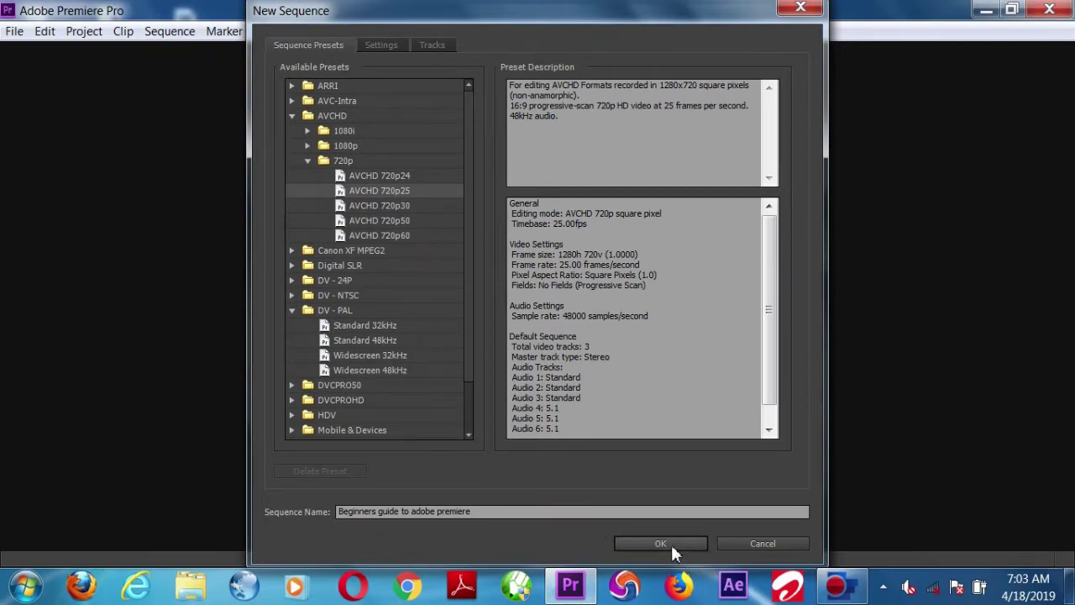
{"action": "left_click", "coordinate": [671, 547]}
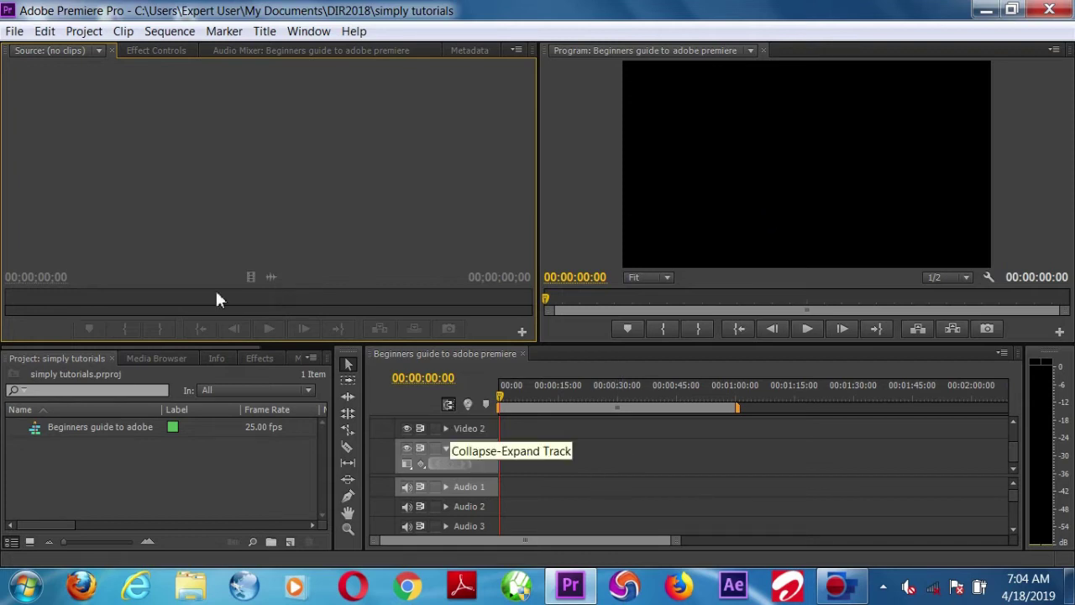
Import the Wildlife video from the Sample Videos folder into the project.
{"action": "key", "text": "ctrl+i"}
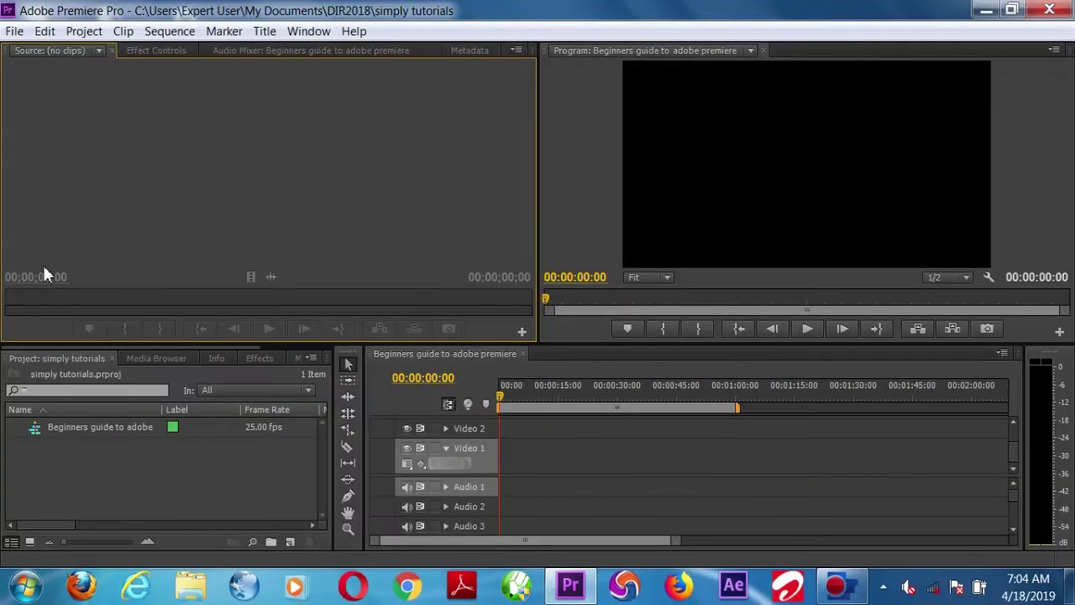
{"action": "left_click", "coordinate": [13, 31]}
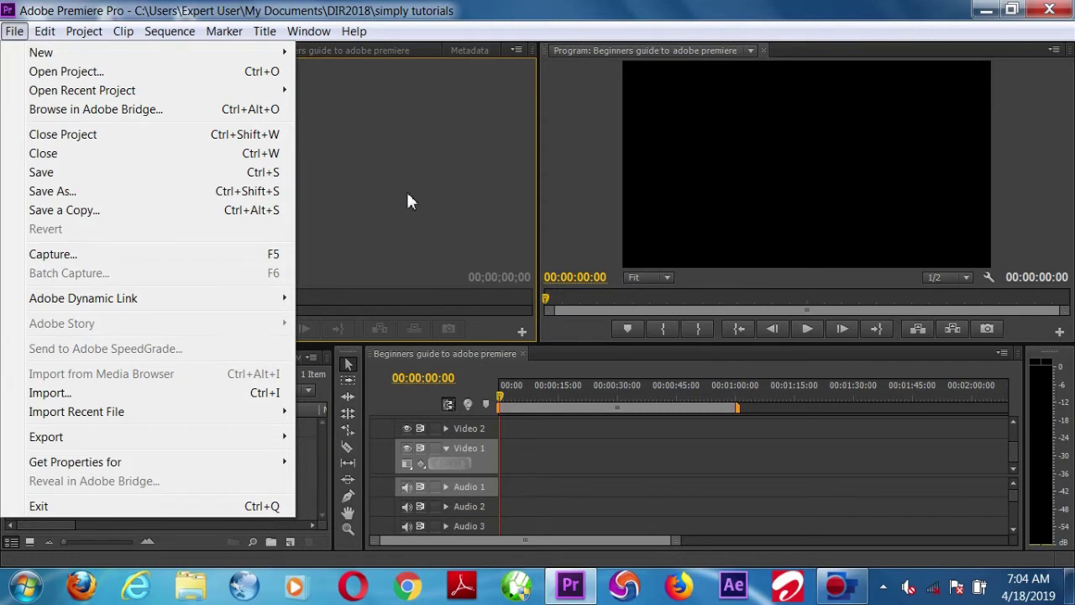
{"action": "left_click", "coordinate": [68, 391]}
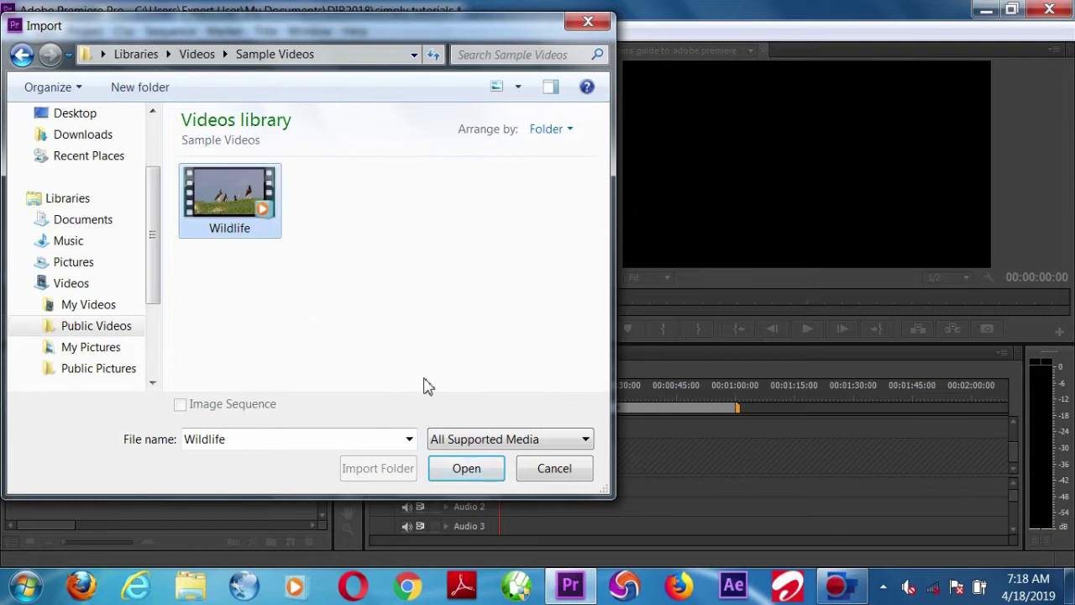
{"action": "left_click", "coordinate": [475, 471]}
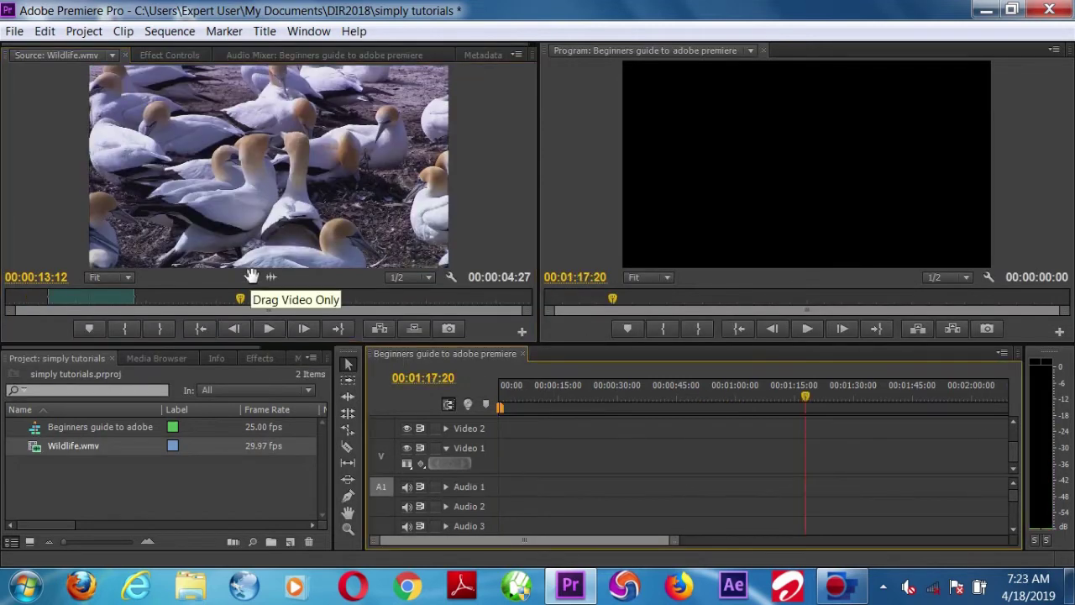
Place only the video of the marked Wildlife.wmv section on Video 1, keeping the existing sequence settings, and delete that clip.
{"action": "left_click_drag", "start_coordinate": [252, 276], "coordinate": [503, 466]}
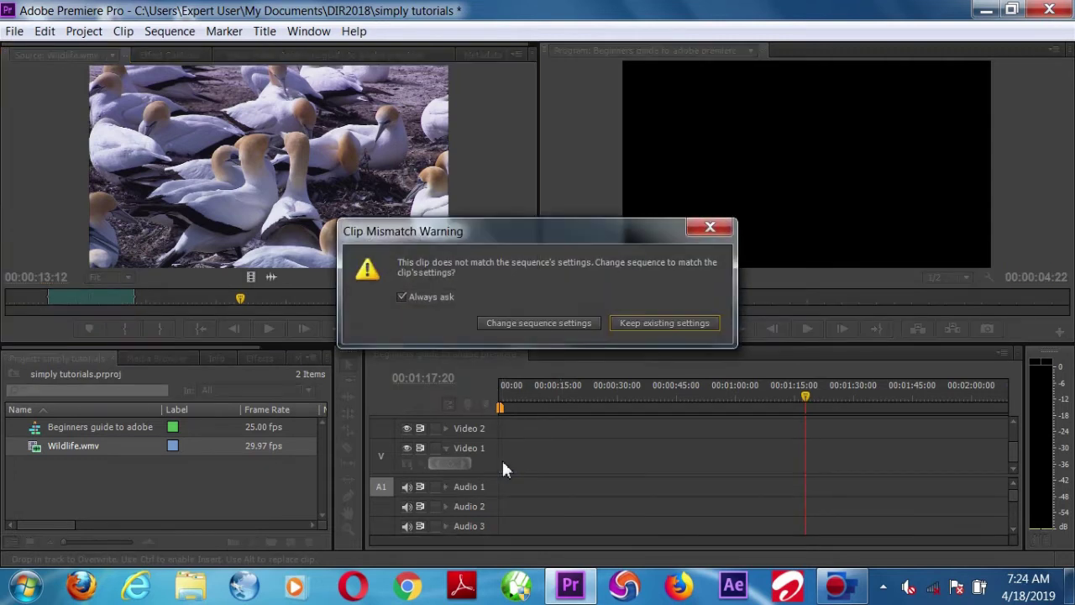
{"action": "left_click", "coordinate": [643, 324]}
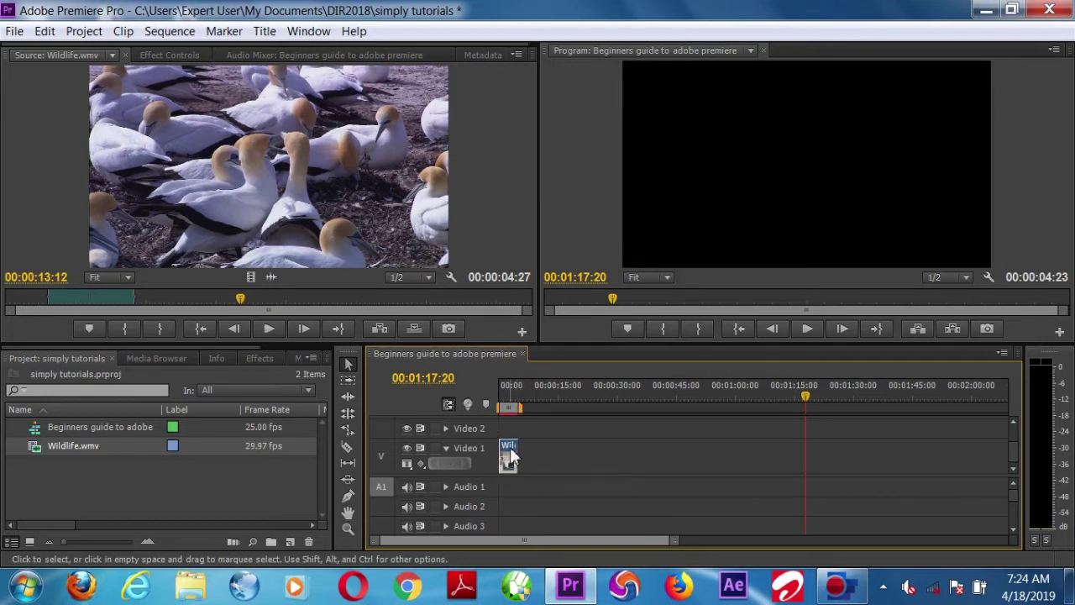
{"action": "key", "text": "Delete"}
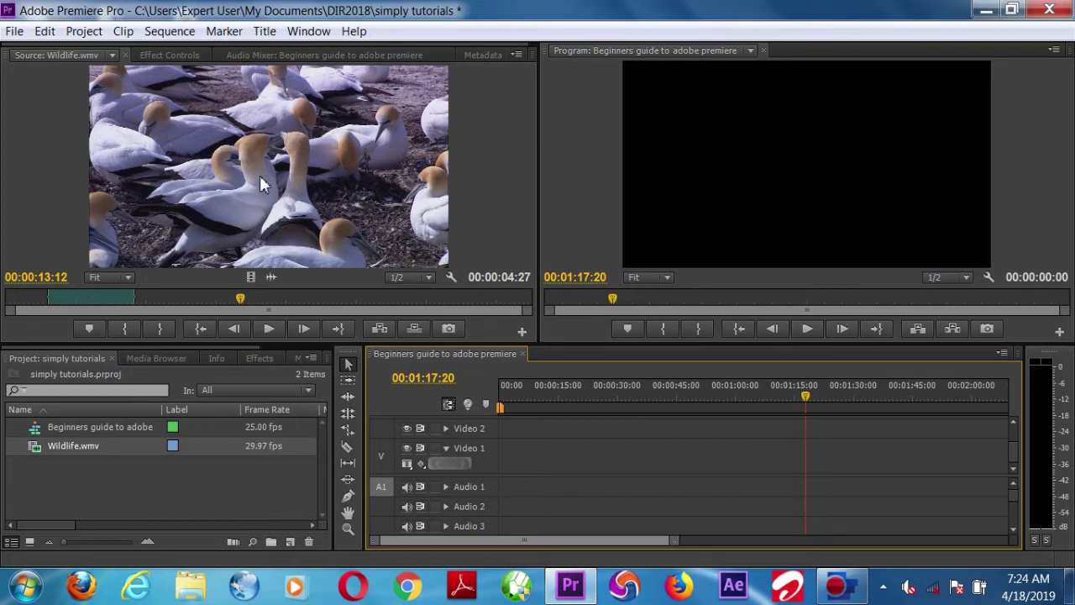
Place the marked Wildlife.wmv section with its audio at the sequence start, keeping existing settings, and extend the clip to its full length.
{"action": "left_click_drag", "start_coordinate": [259, 173], "coordinate": [504, 479]}
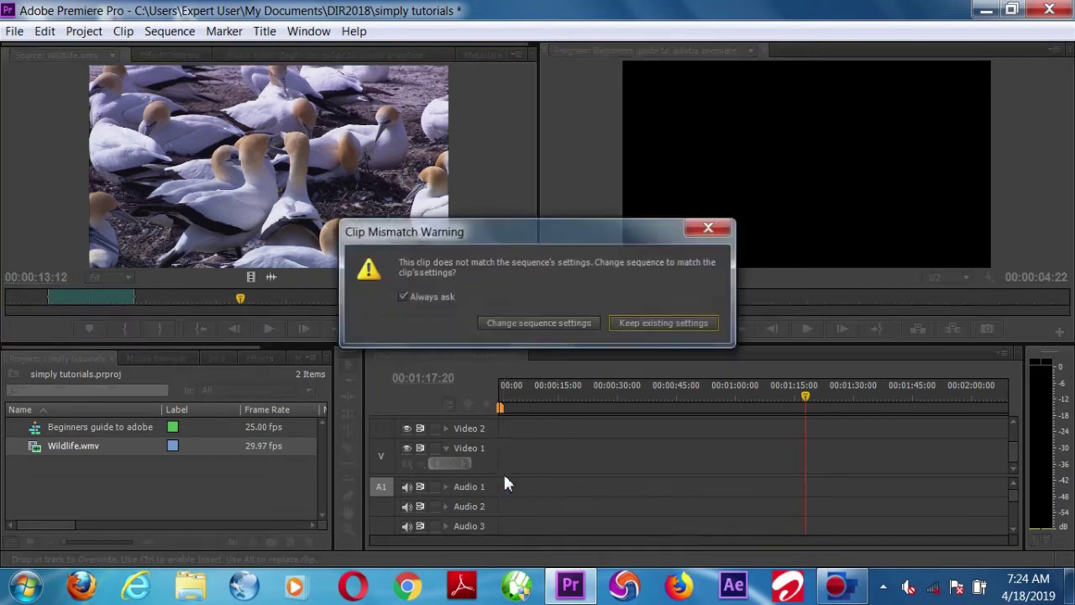
{"action": "left_click", "coordinate": [685, 322]}
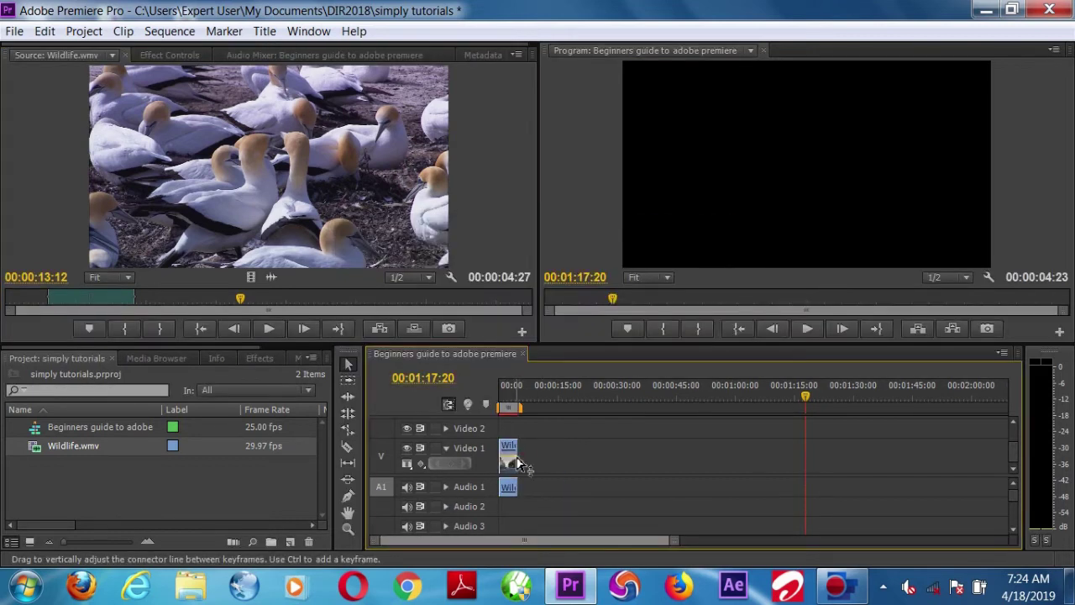
{"action": "left_click_drag", "start_coordinate": [525, 457], "coordinate": [717, 475]}
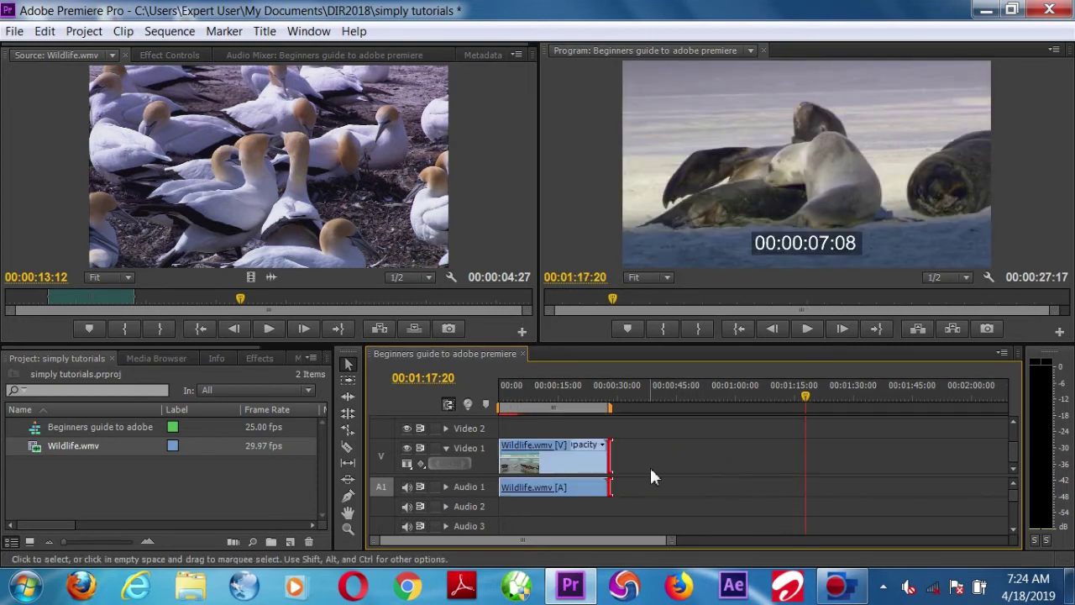
{"action": "left_click_drag", "start_coordinate": [612, 458], "coordinate": [693, 458]}
Play the sequence up to 00:00:16:00 and split the Wildlife clip there with the Razor tool.
{"action": "key", "text": "space"}
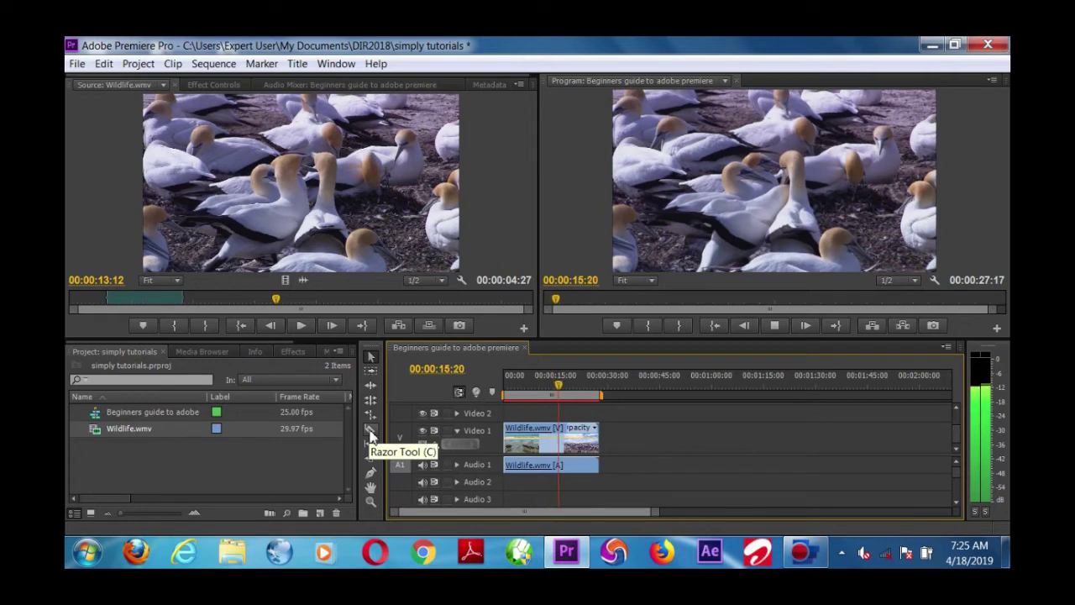
{"action": "key", "text": "space"}
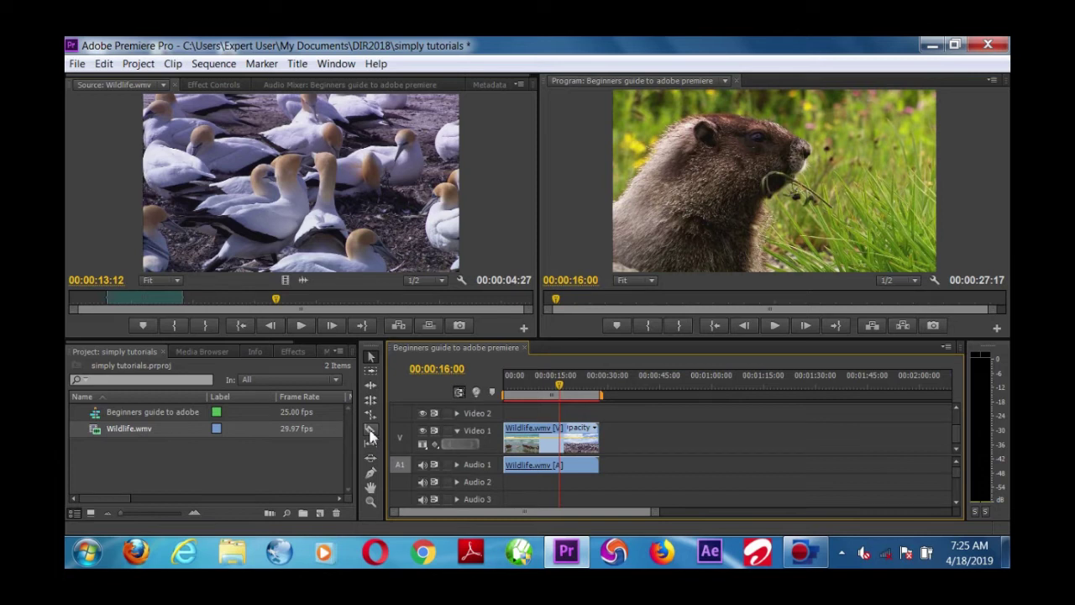
{"action": "left_click", "coordinate": [370, 429]}
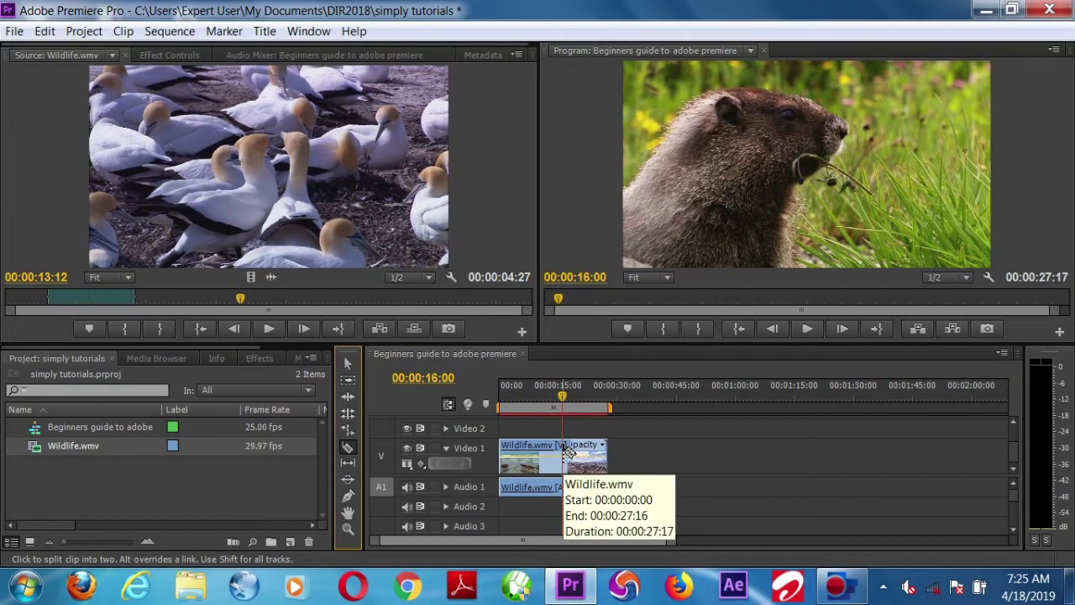
{"action": "left_click", "coordinate": [567, 451]}
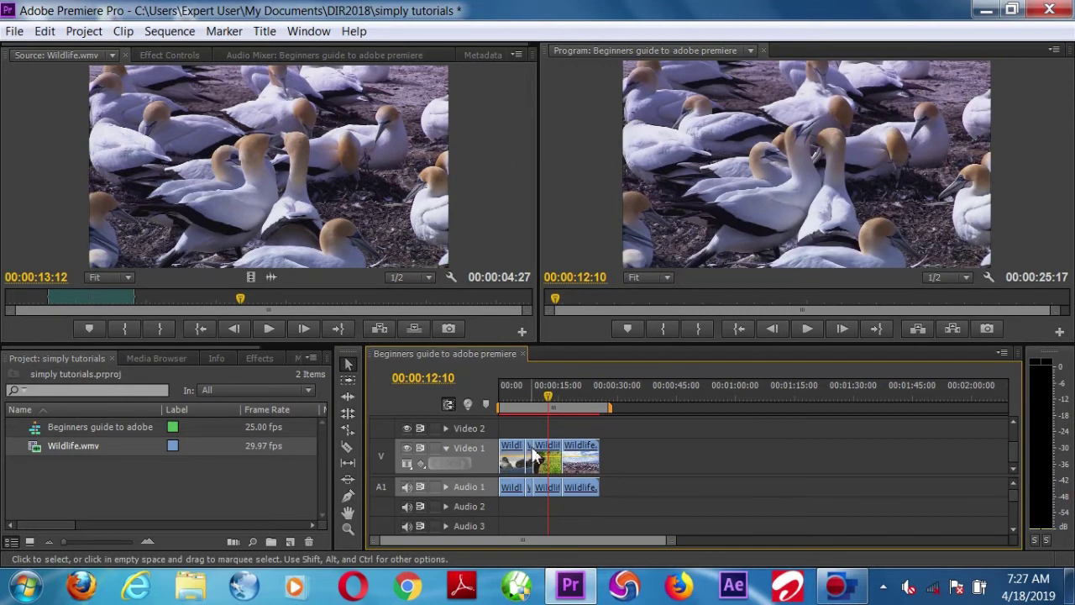
Ripple-delete the short second segment of the Wildlife clip so that no gap is left.
{"action": "left_click", "coordinate": [529, 454]}
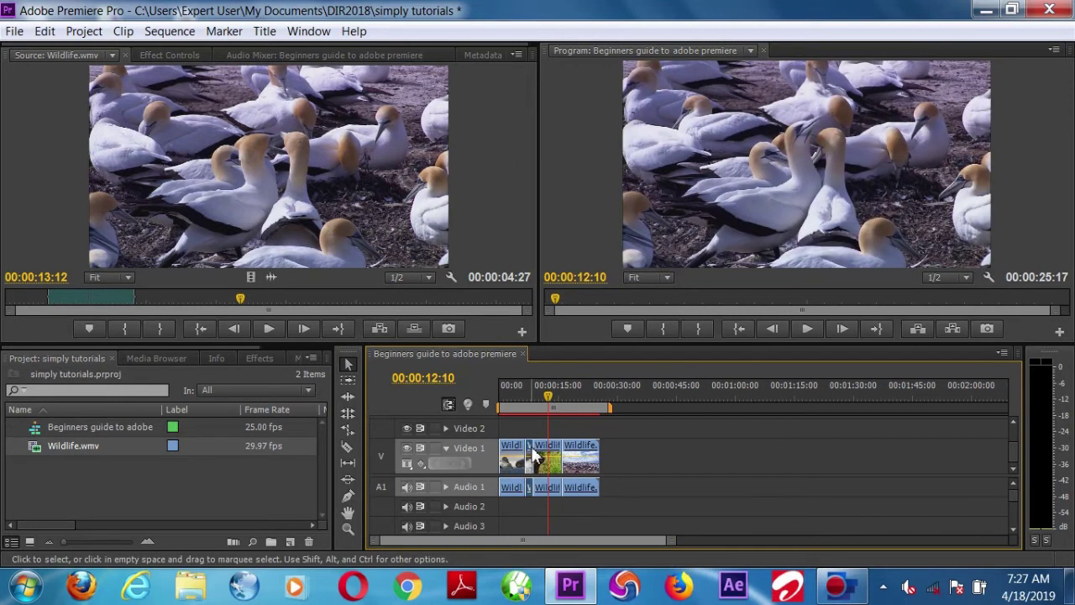
{"action": "left_click", "coordinate": [531, 455]}
{"action": "left_click", "coordinate": [531, 456]}
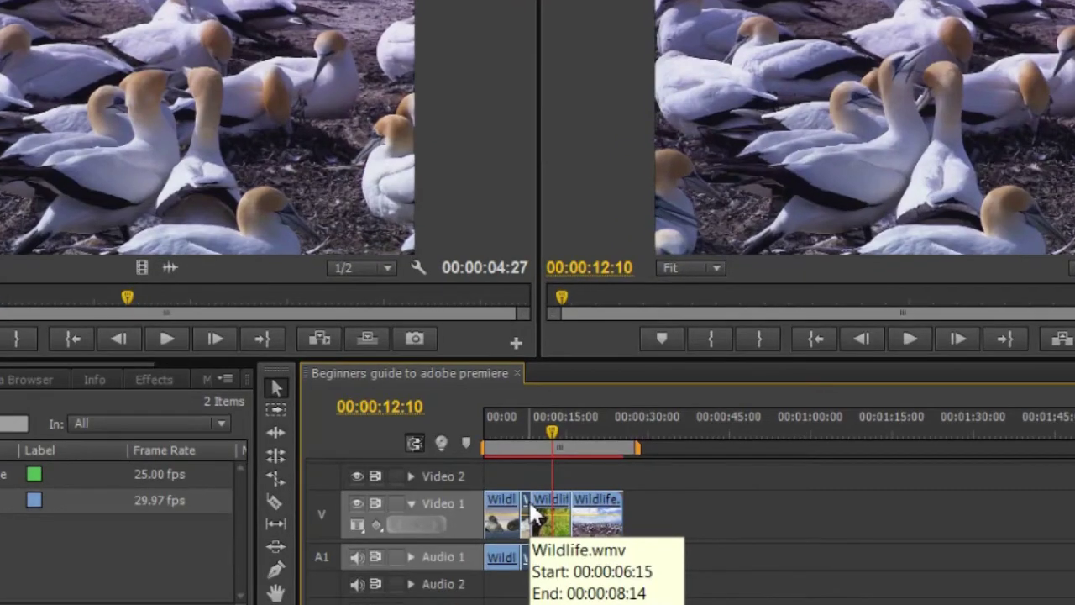
{"action": "key", "text": "shift+Delete"}
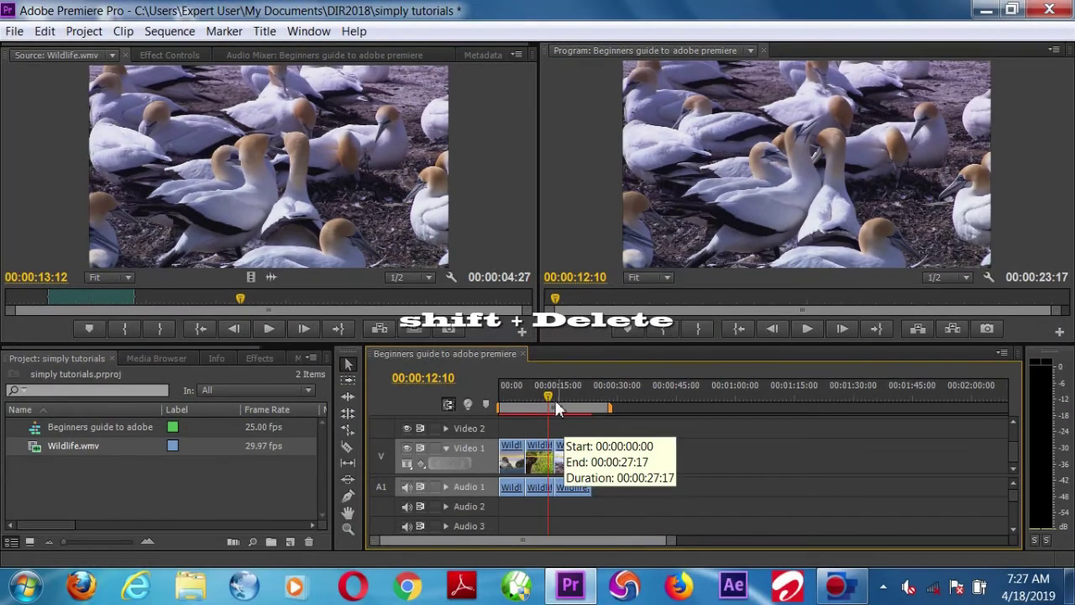
{"action": "left_click_drag", "start_coordinate": [547, 394], "coordinate": [523, 393]}
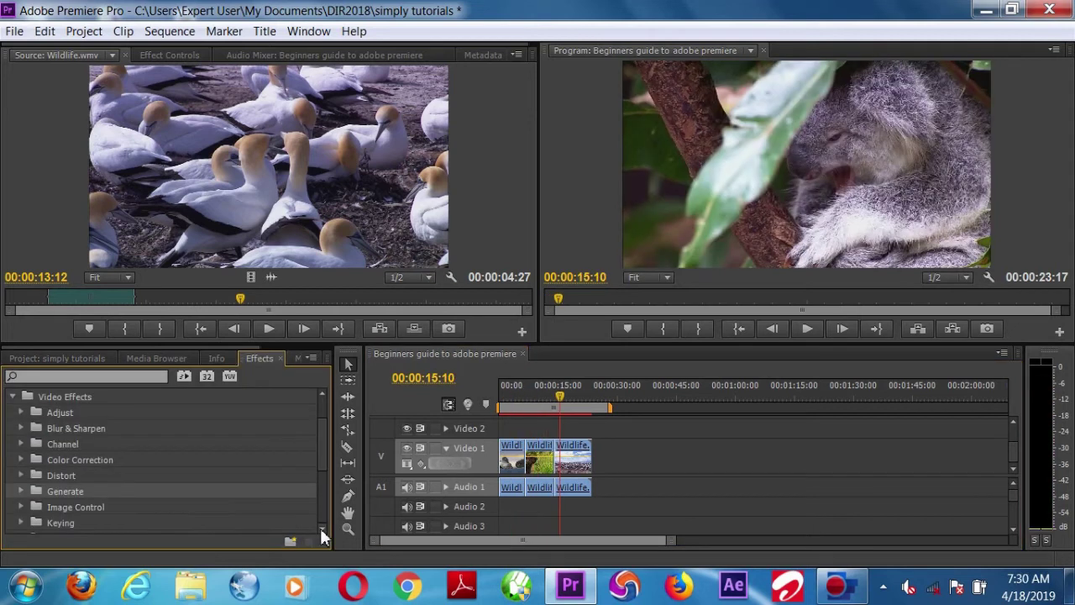
Apply a Dip to White transition to the end of the Video 1 clip and a Dither Dissolve to its start.
{"action": "scroll", "coordinate": [323, 535], "scroll_direction": "down", "scroll_amount": 3}
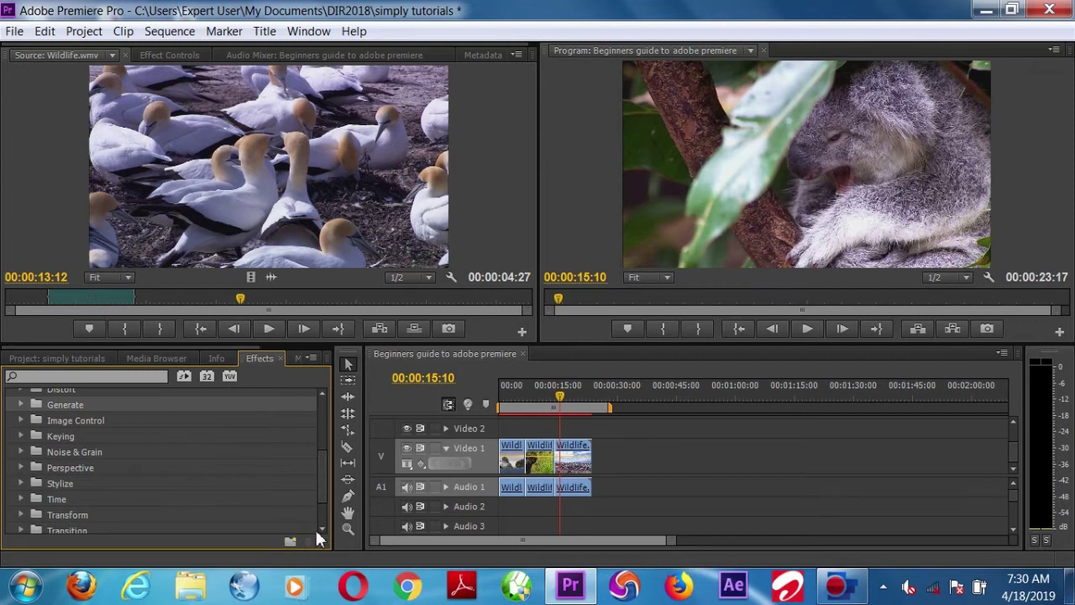
{"action": "scroll", "coordinate": [322, 530], "scroll_direction": "down", "scroll_amount": 1}
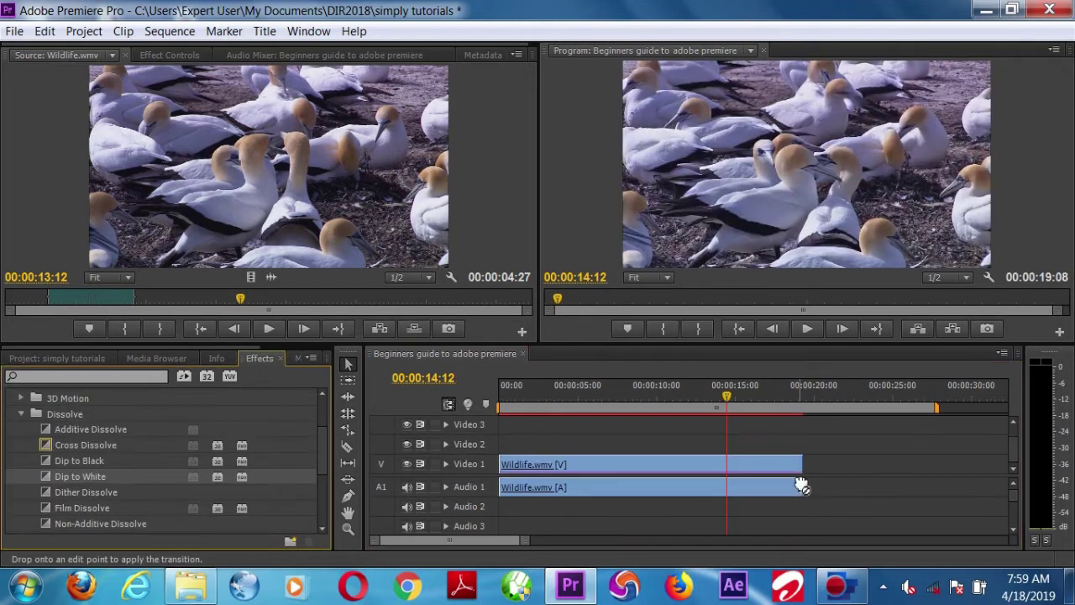
{"action": "left_click_drag", "start_coordinate": [798, 480], "coordinate": [793, 464]}
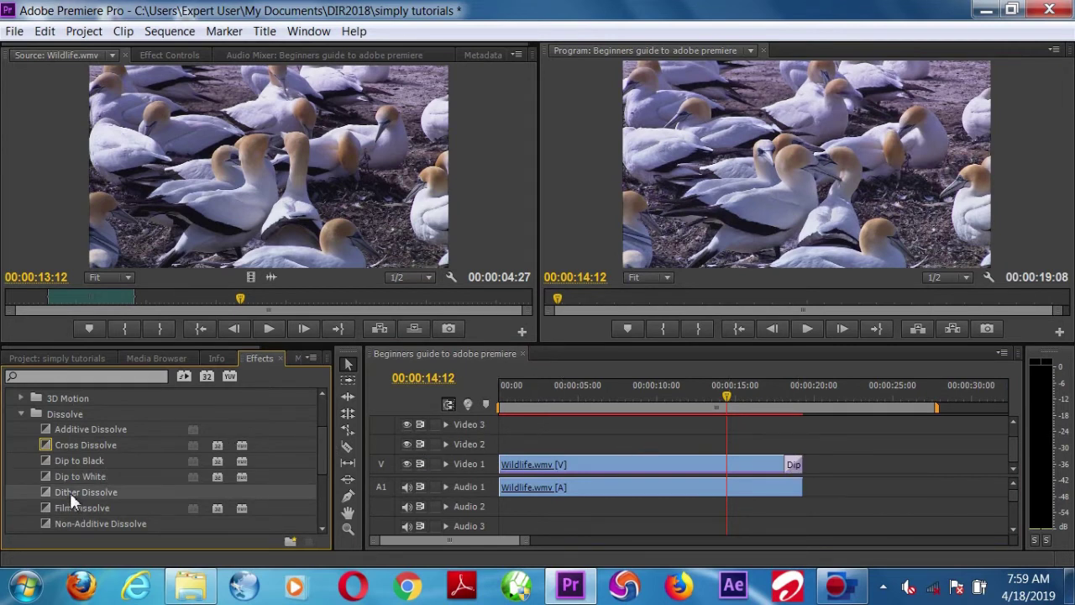
{"action": "left_click_drag", "start_coordinate": [70, 492], "coordinate": [509, 467]}
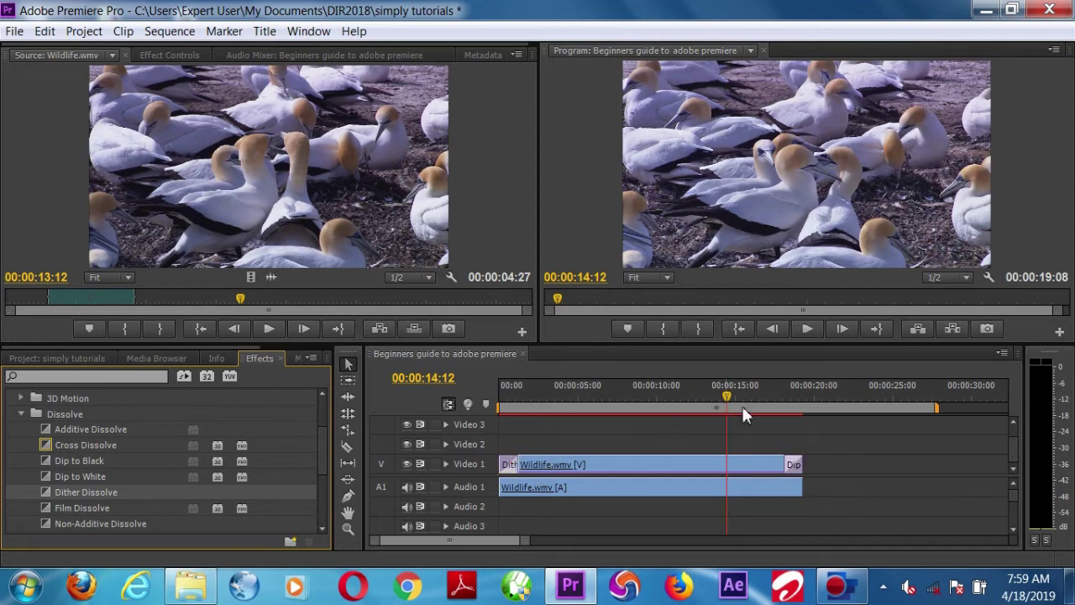
Extend the clip's end to 00:00:22:04 with longer Dip to White and Dither Dissolve transitions, and preview the sequence from the start.
{"action": "left_click_drag", "start_coordinate": [822, 464], "coordinate": [775, 464]}
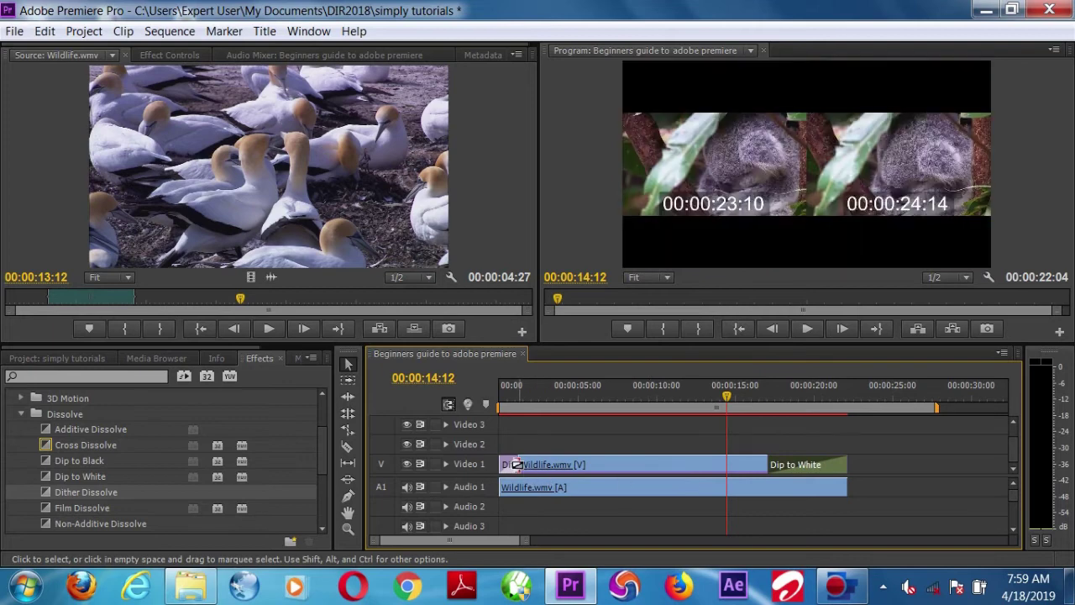
{"action": "left_click_drag", "start_coordinate": [517, 465], "coordinate": [565, 464]}
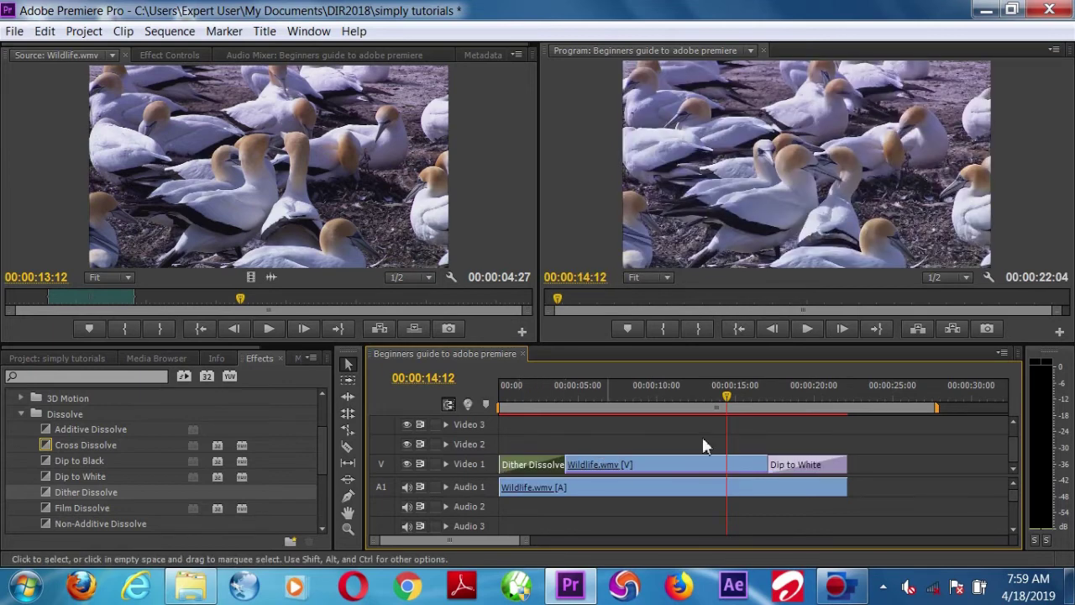
{"action": "left_click_drag", "start_coordinate": [727, 396], "coordinate": [501, 402]}
{"action": "key", "text": "space"}
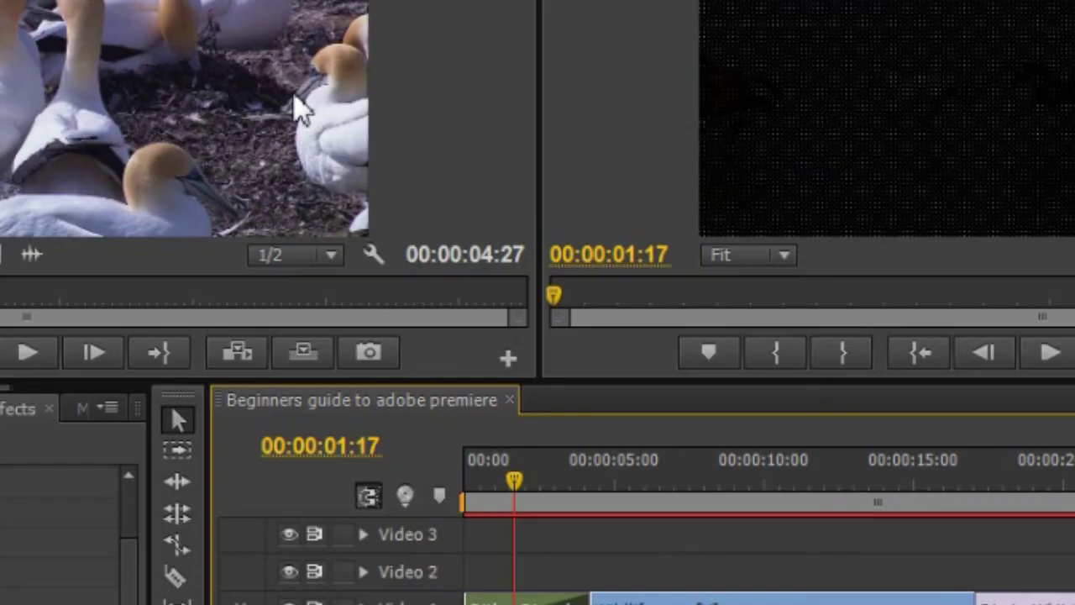
Create a new title named "Animal kingdom" containing the text "Animal kingdom".
{"action": "key", "text": "ctrl+t"}
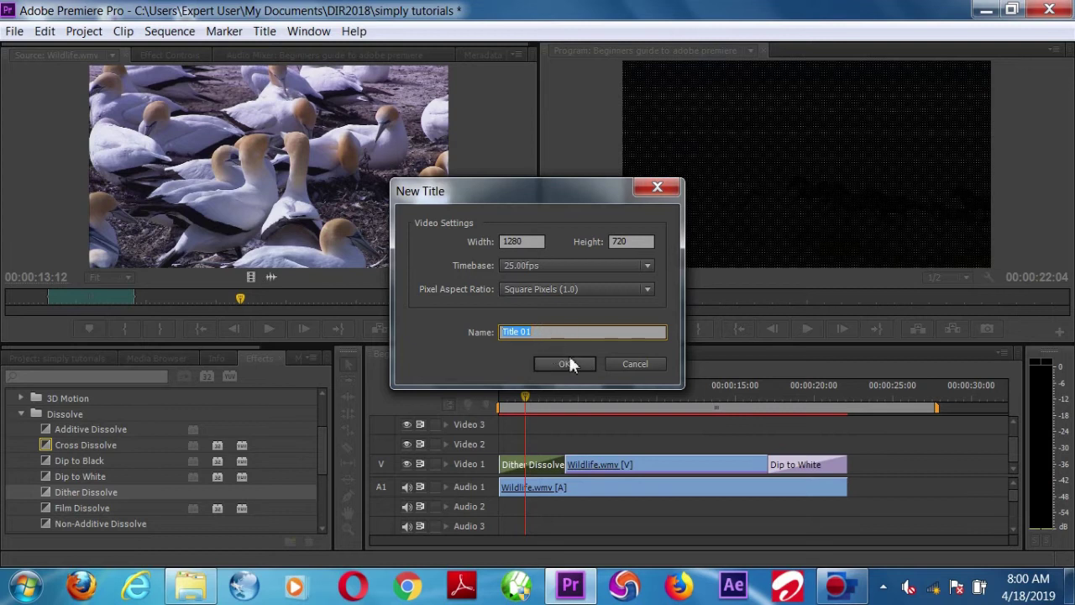
{"action": "left_click", "coordinate": [622, 363]}
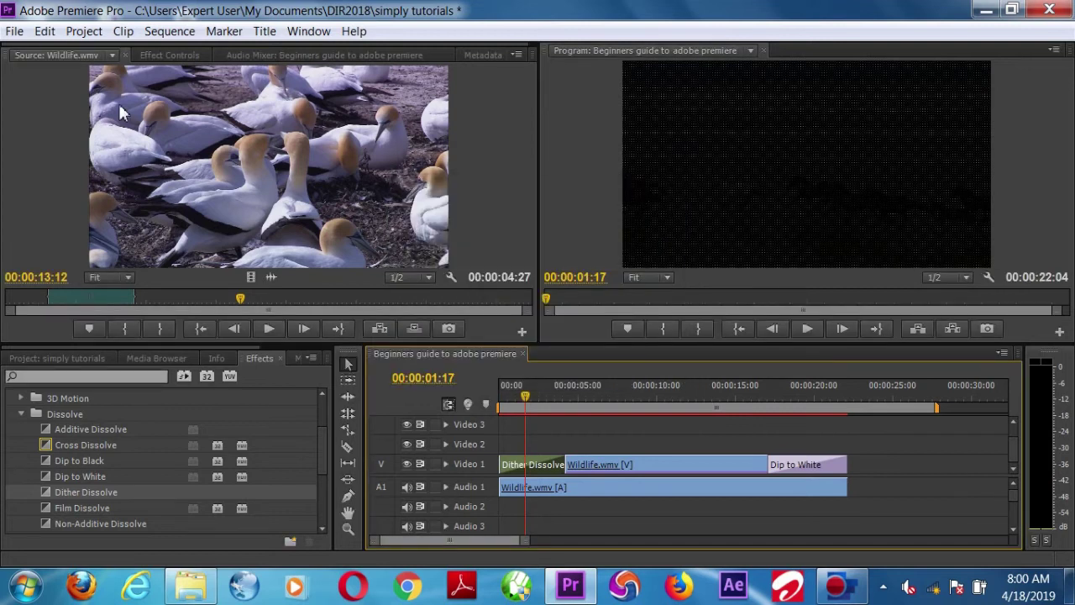
{"action": "left_click", "coordinate": [14, 31]}
{"action": "mouse_move", "coordinate": [95, 52]}
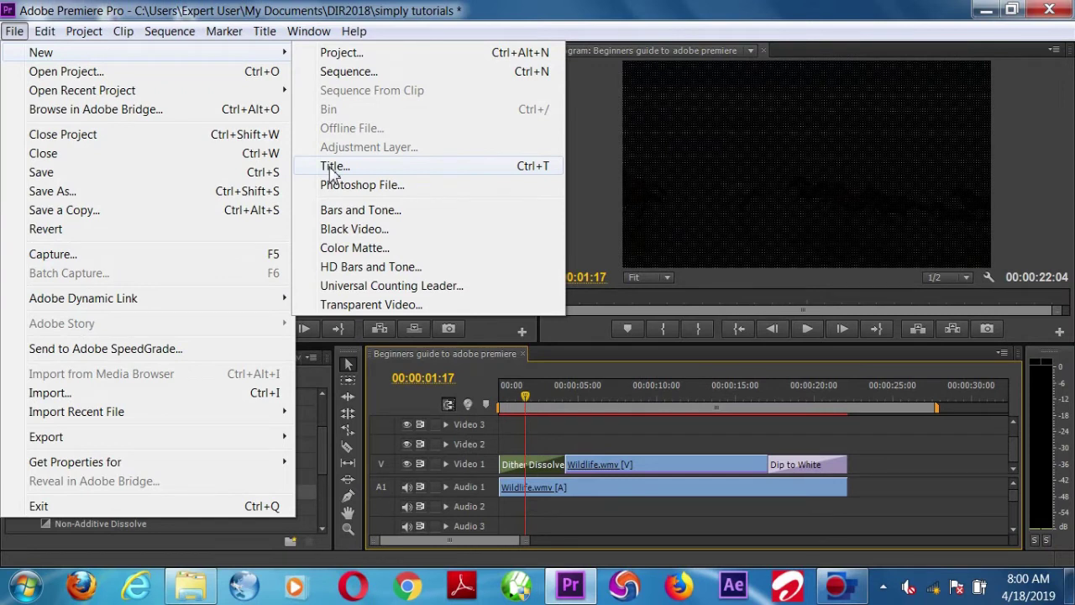
{"action": "left_click", "coordinate": [334, 167]}
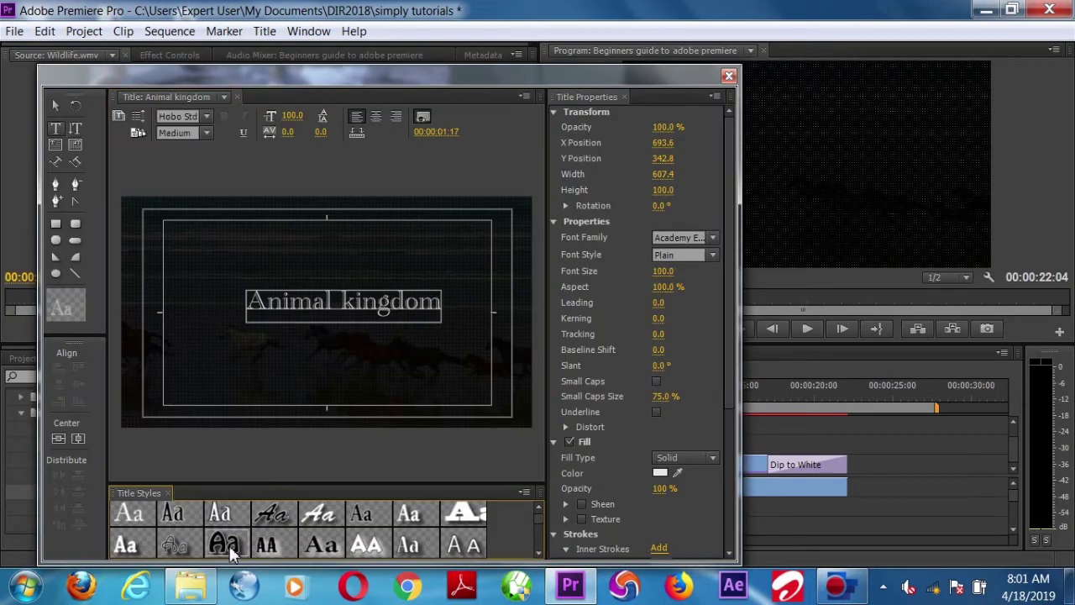
Apply a gold slanted style to the title, lay it on Video 2 along the full Wildlife clip, and preview from the start.
{"action": "left_click", "coordinate": [273, 544]}
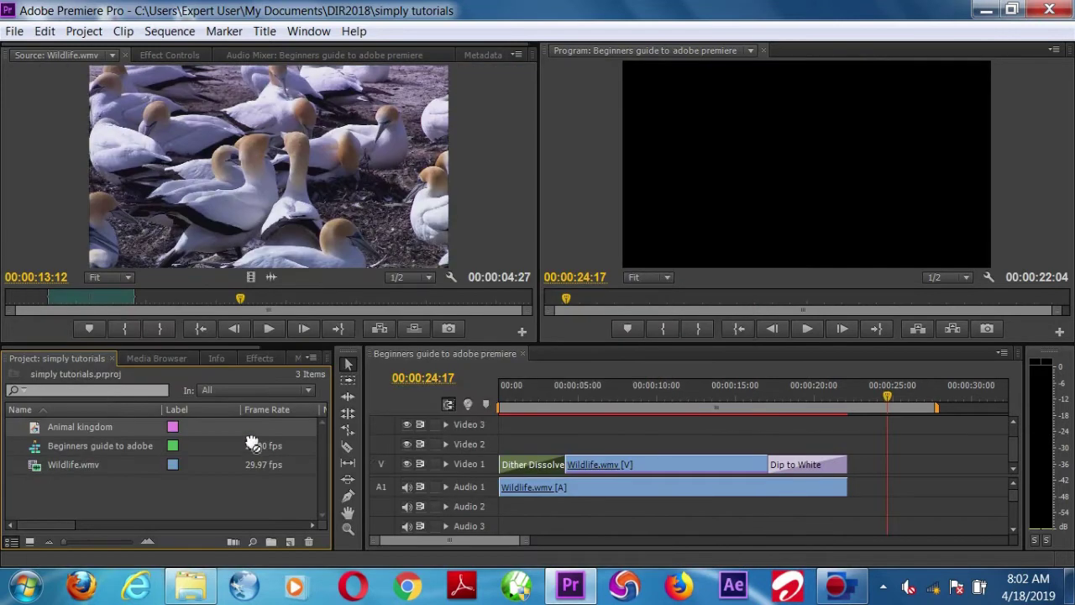
{"action": "left_click_drag", "start_coordinate": [300, 439], "coordinate": [504, 444]}
{"action": "left_click_drag", "start_coordinate": [594, 444], "coordinate": [842, 445]}
{"action": "left_click_drag", "start_coordinate": [885, 402], "coordinate": [491, 438]}
{"action": "key", "text": "space"}
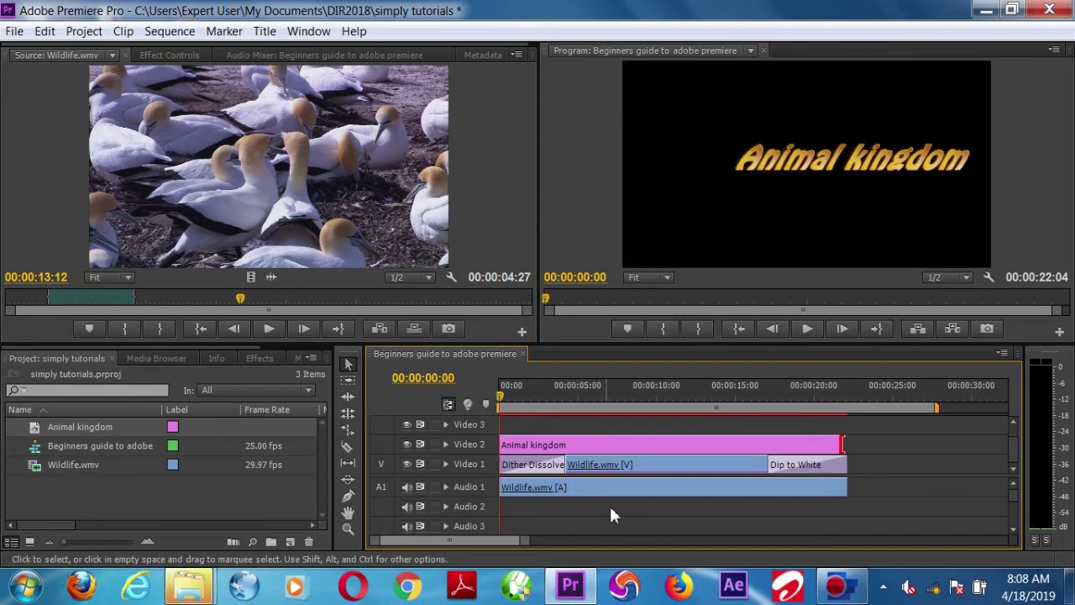
Import the Ice Flow audio file from the free sounds folder in Downloads into the project.
{"action": "left_click", "coordinate": [13, 32]}
{"action": "left_click", "coordinate": [91, 205]}
{"action": "double_click", "coordinate": [236, 225]}
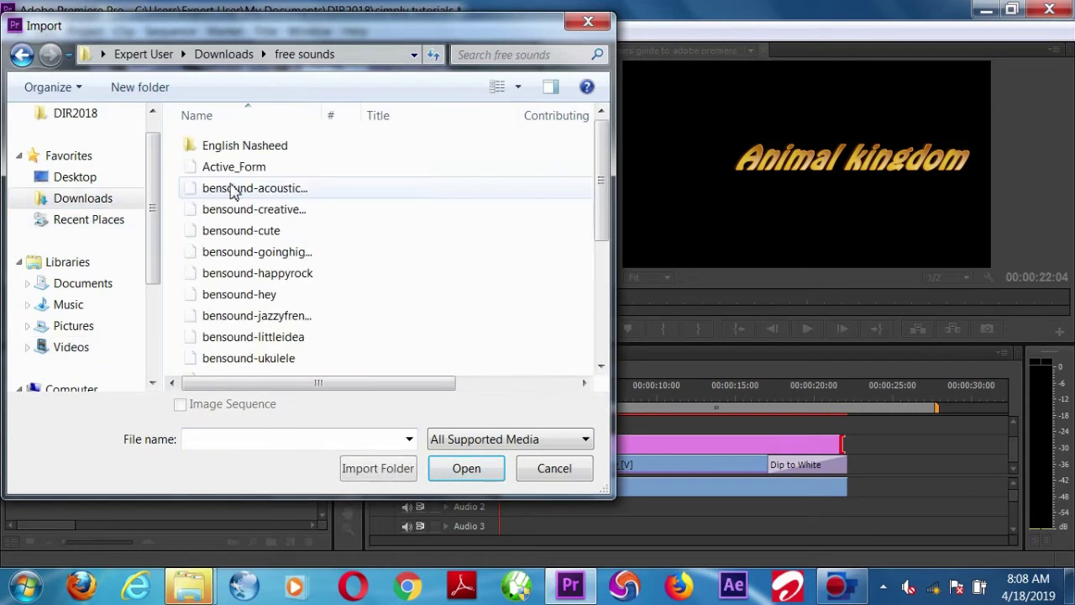
{"action": "scroll", "coordinate": [234, 191], "scroll_direction": "down", "scroll_amount": 2}
{"action": "left_click", "coordinate": [222, 274]}
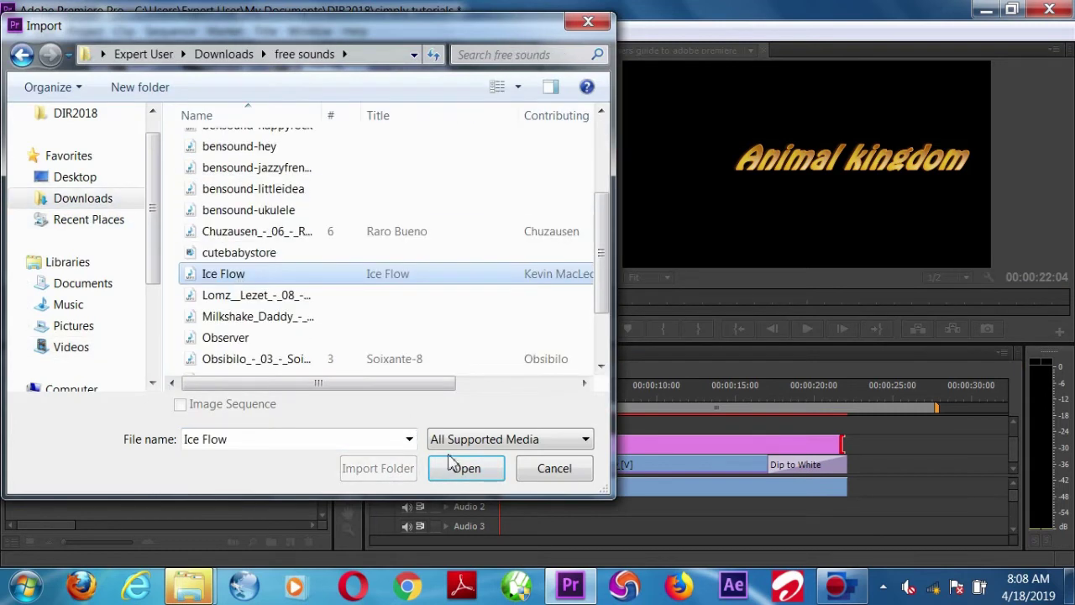
{"action": "left_click", "coordinate": [466, 468]}
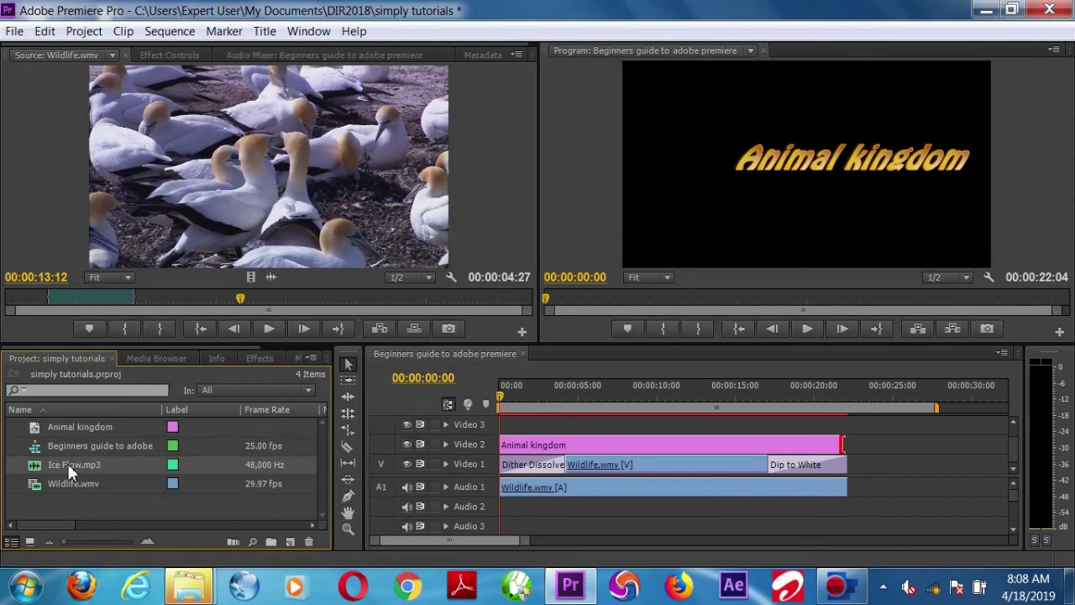
Place Ice Flow.mp3 on the Audio 2 track at the start of the sequence.
{"action": "mouse_move", "coordinate": [69, 467]}
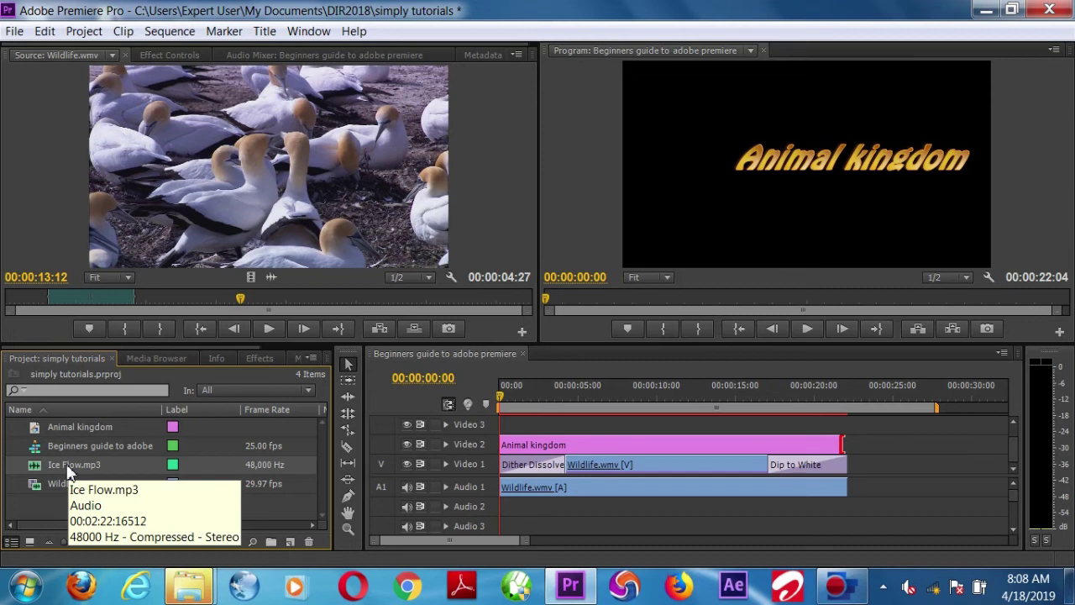
{"action": "left_click_drag", "start_coordinate": [70, 473], "coordinate": [508, 509]}
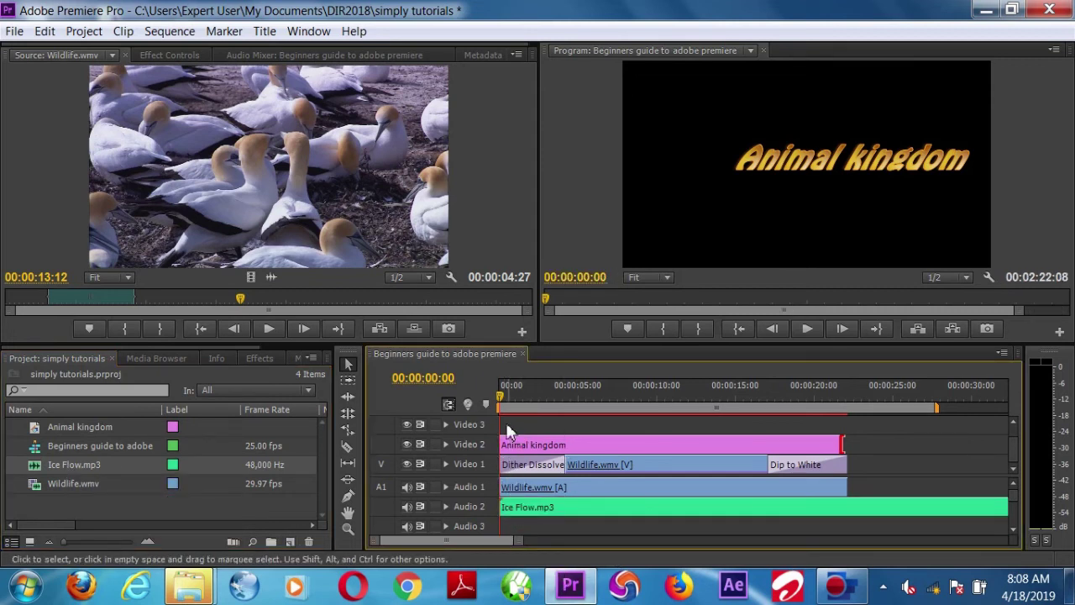
{"action": "left_click_drag", "start_coordinate": [500, 392], "coordinate": [511, 391]}
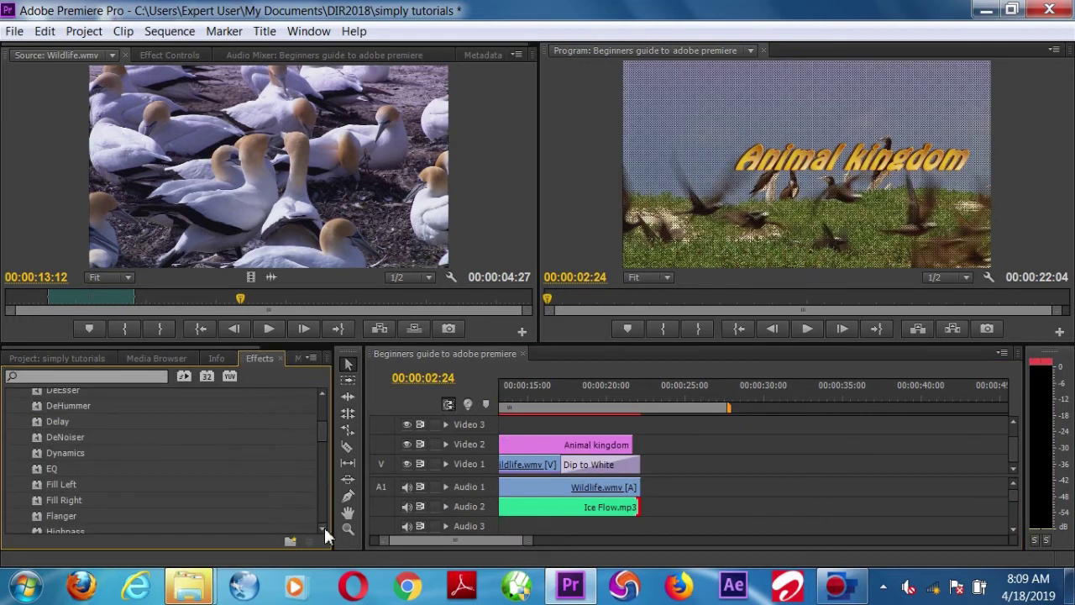
Add a Constant Power crossfade to the start and a longer one to the end of the Ice Flow clip, and preview the sequence.
{"action": "left_click", "coordinate": [323, 527]}
{"action": "left_click", "coordinate": [323, 527]}
{"action": "left_click", "coordinate": [324, 528]}
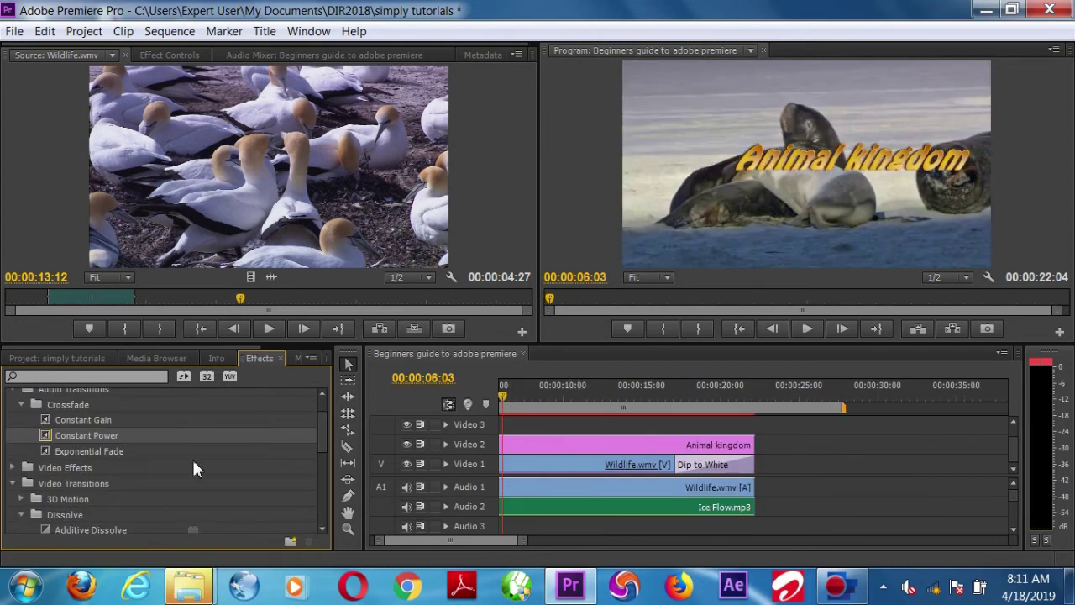
{"action": "left_click_drag", "start_coordinate": [80, 433], "coordinate": [347, 501]}
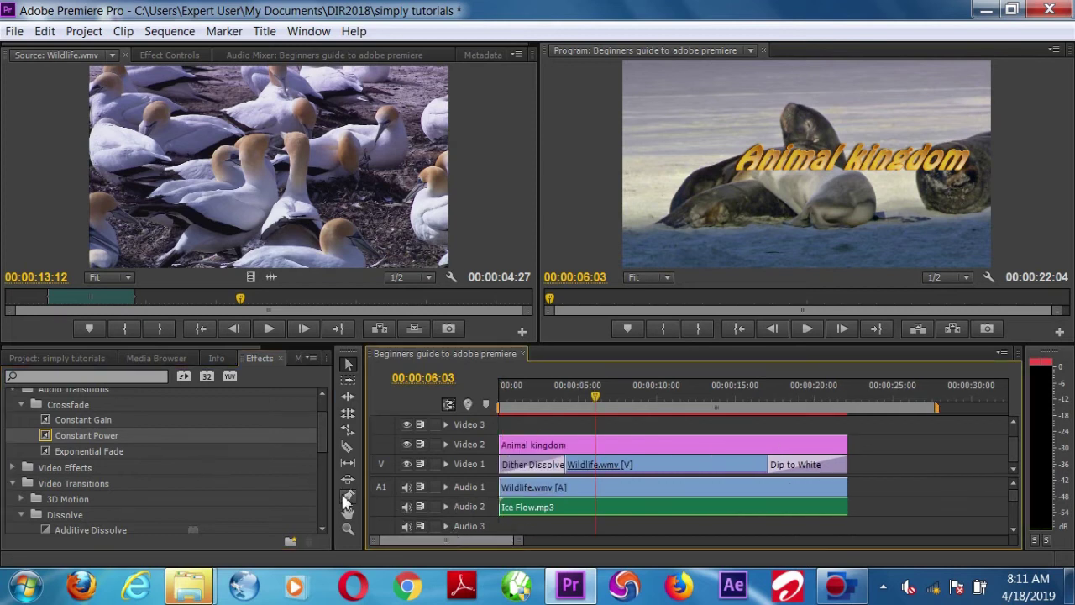
{"action": "left_click_drag", "start_coordinate": [68, 438], "coordinate": [512, 508]}
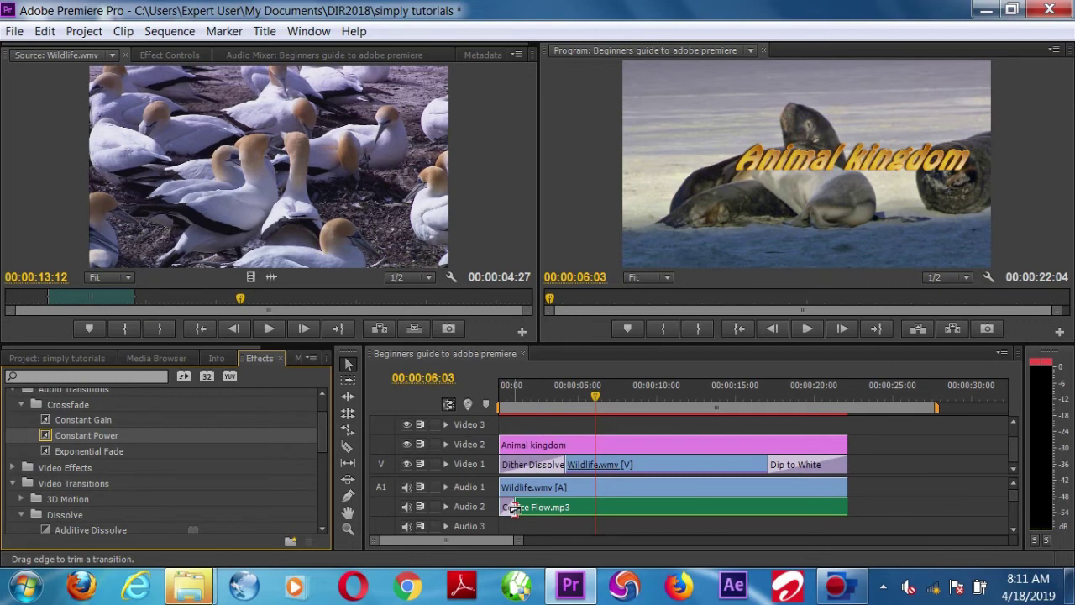
{"action": "left_click_drag", "start_coordinate": [82, 438], "coordinate": [840, 510]}
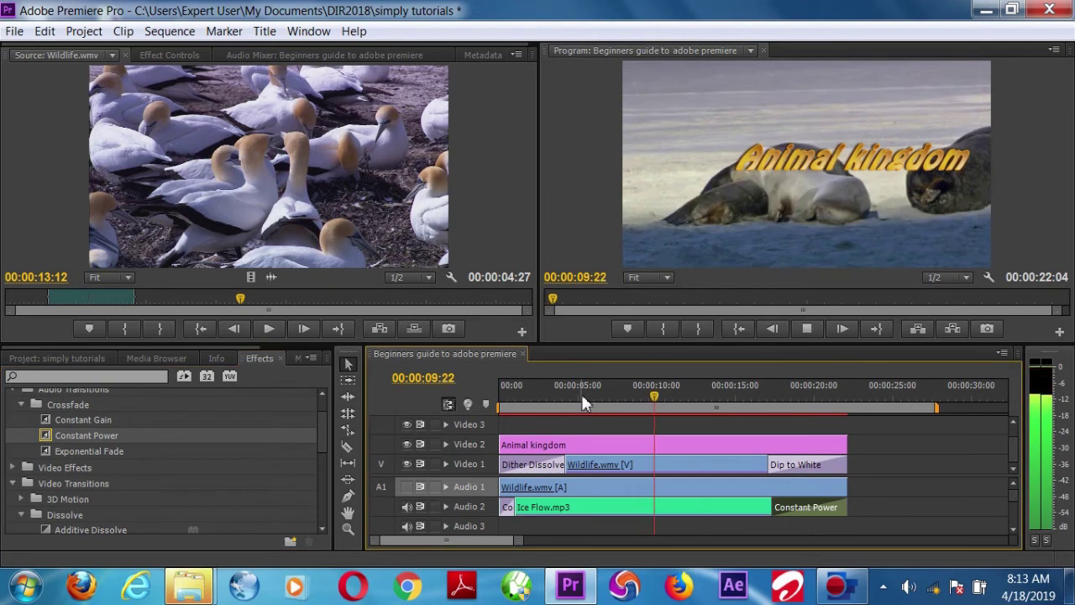
{"action": "left_click", "coordinate": [765, 411]}
{"action": "key", "text": "space"}
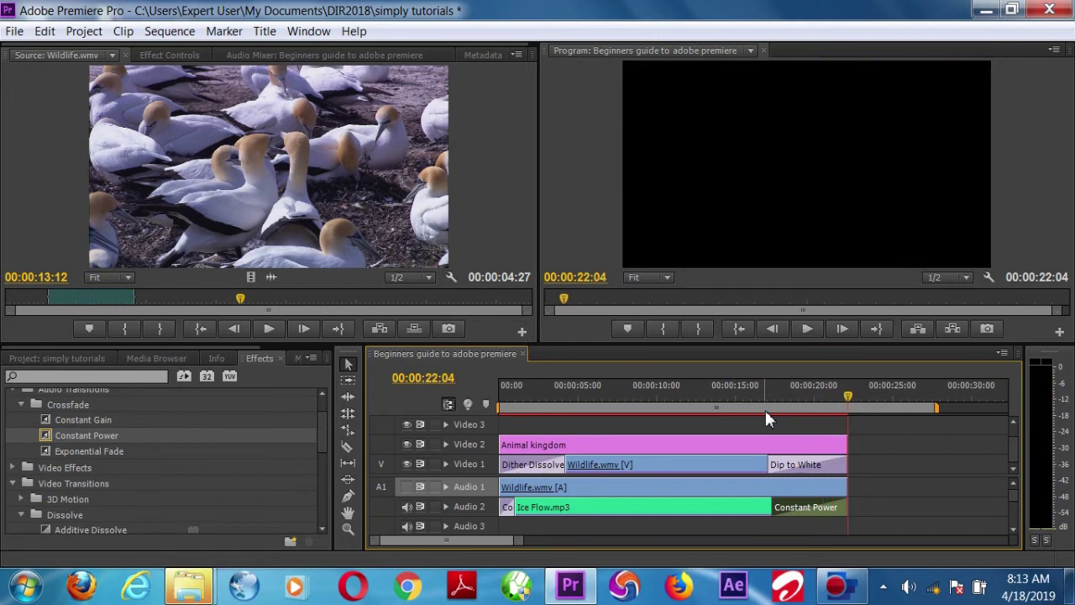
{"action": "key", "text": "space"}
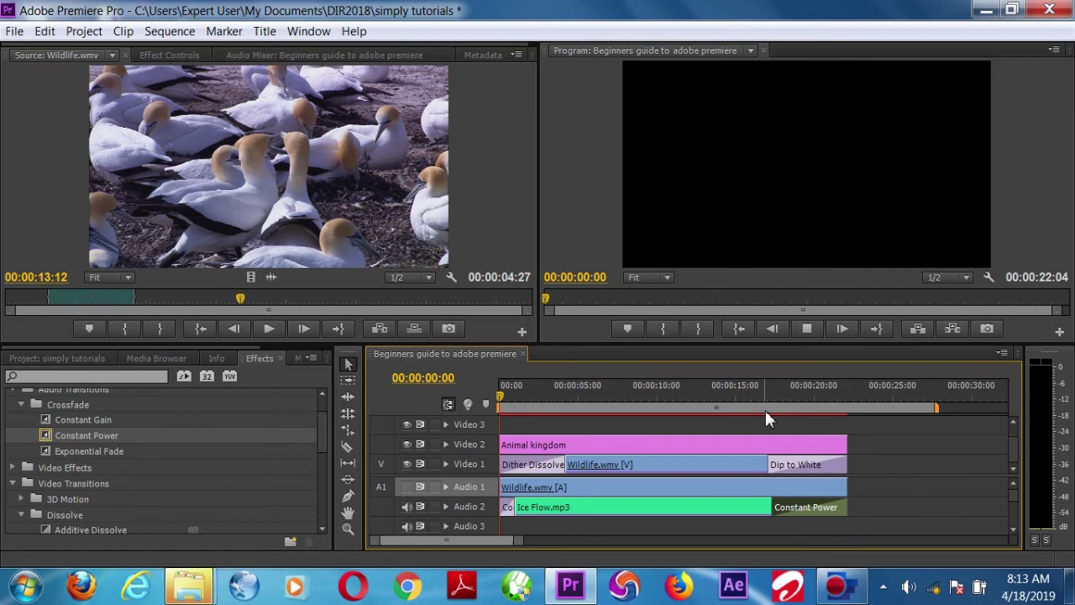
{"action": "key", "text": "space"}
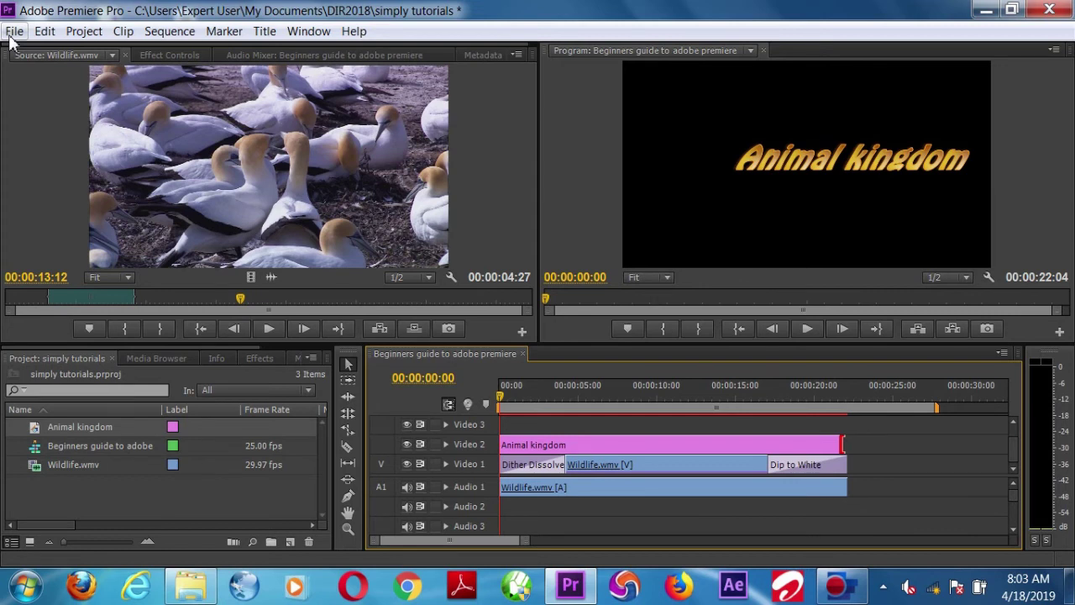
Open the media export settings for the sequence and set the format to H.264.
{"action": "key", "text": "ctrl+m"}
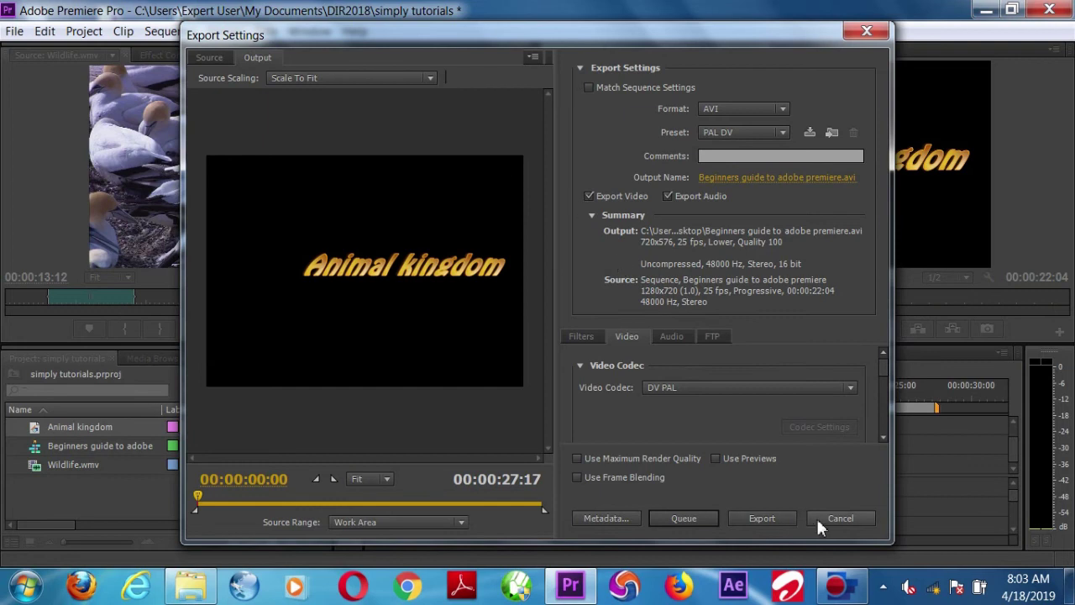
{"action": "left_click", "coordinate": [839, 517]}
{"action": "left_click", "coordinate": [15, 31]}
{"action": "mouse_move", "coordinate": [118, 439]}
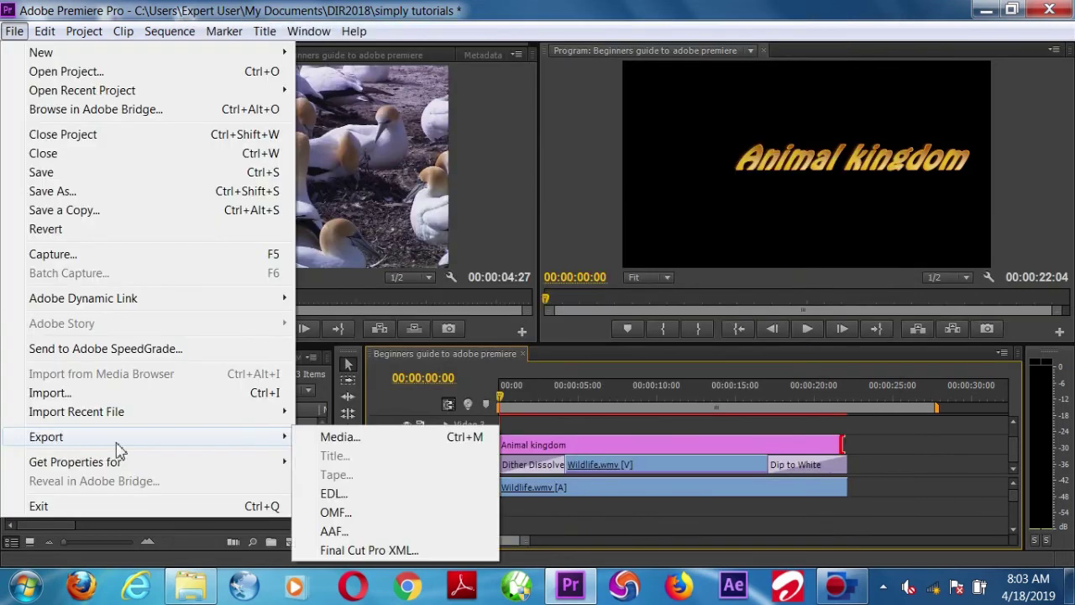
{"action": "left_click", "coordinate": [338, 438]}
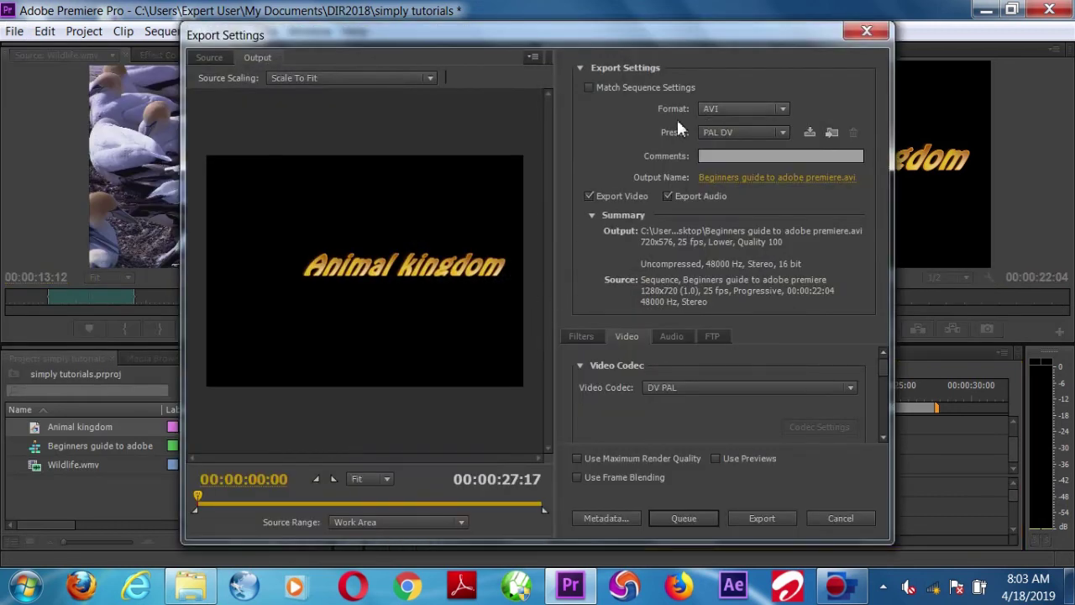
{"action": "left_click", "coordinate": [783, 110]}
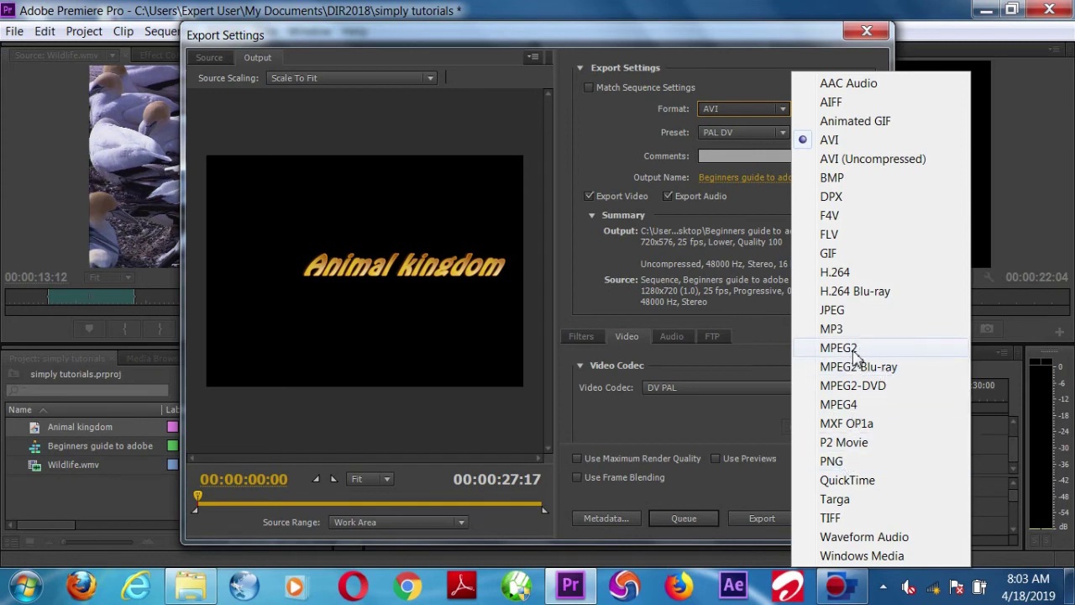
{"action": "left_click", "coordinate": [836, 272]}
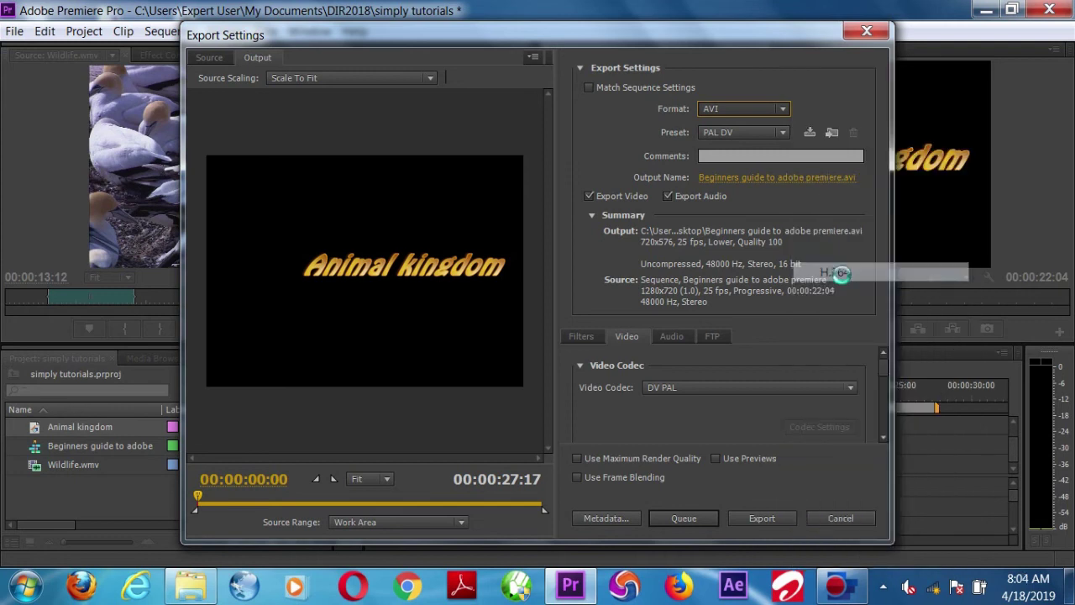
Choose the YouTube HD 720p 25 preset and export the sequence as Beginners guide to adobe premiere.mp4.
{"action": "left_click", "coordinate": [783, 133]}
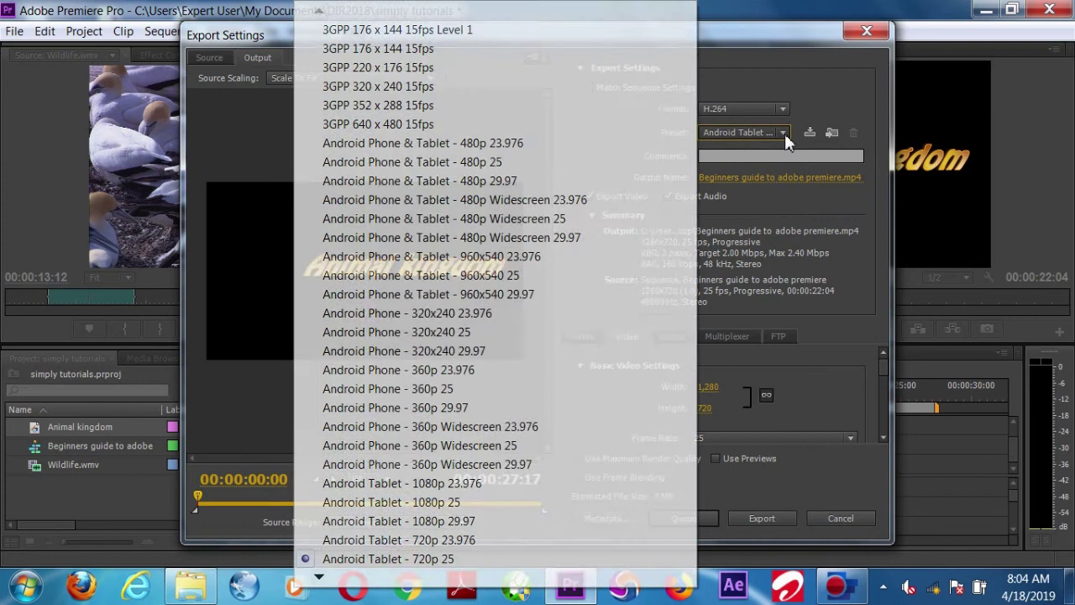
{"action": "mouse_move", "coordinate": [320, 577]}
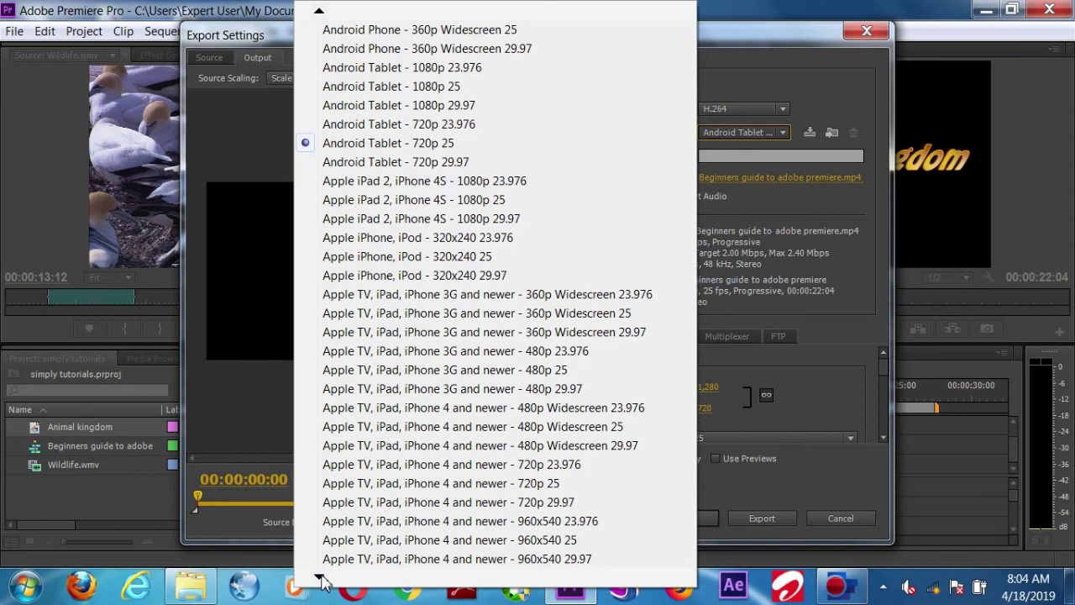
{"action": "scroll", "coordinate": [319, 577], "scroll_direction": "down", "scroll_amount": 15}
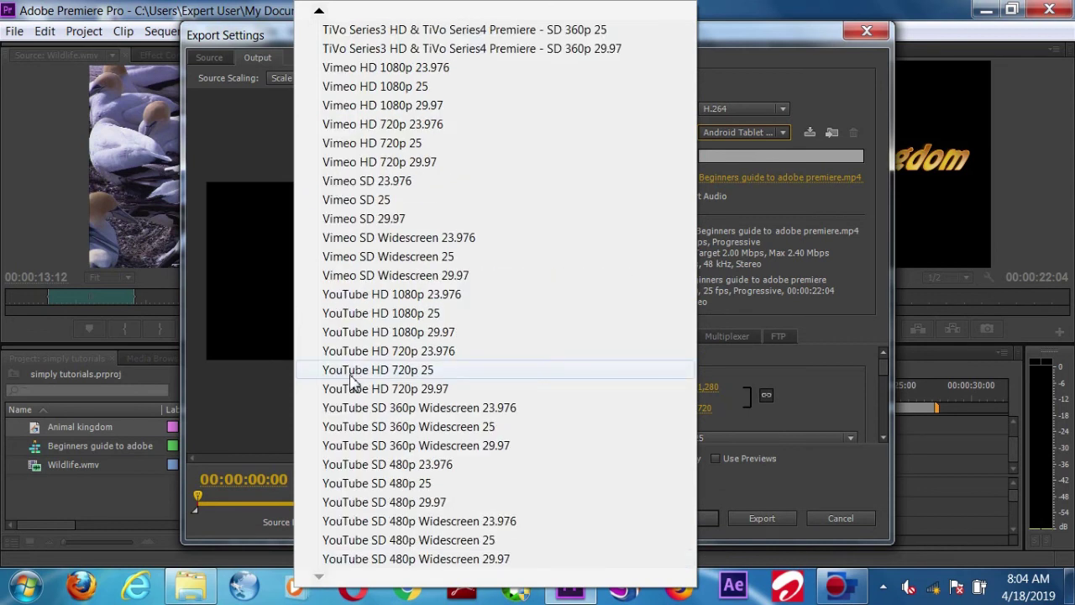
{"action": "left_click", "coordinate": [401, 380]}
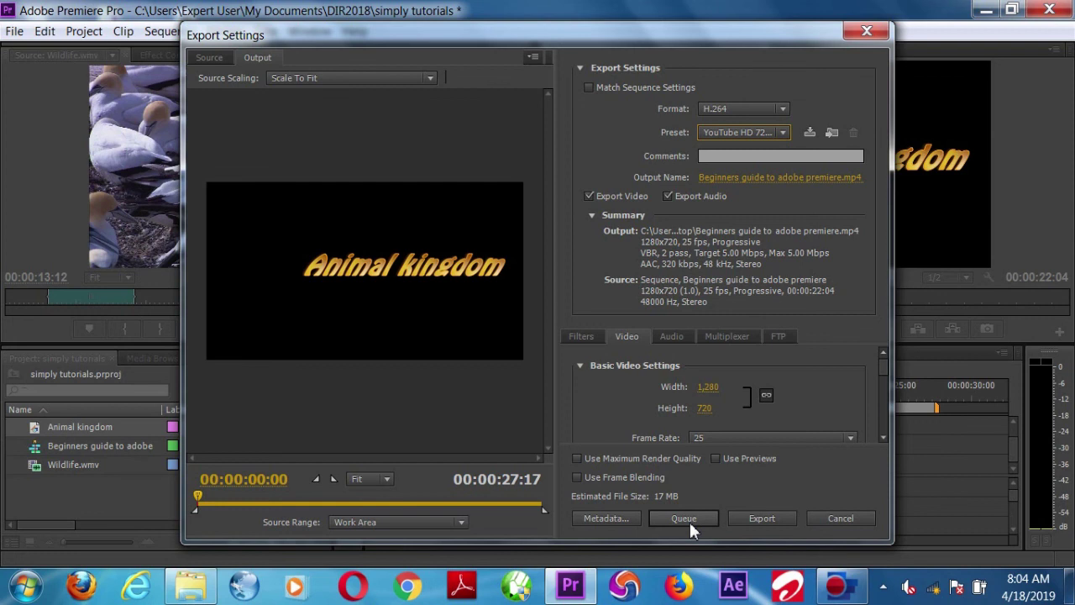
{"action": "left_click", "coordinate": [759, 519]}
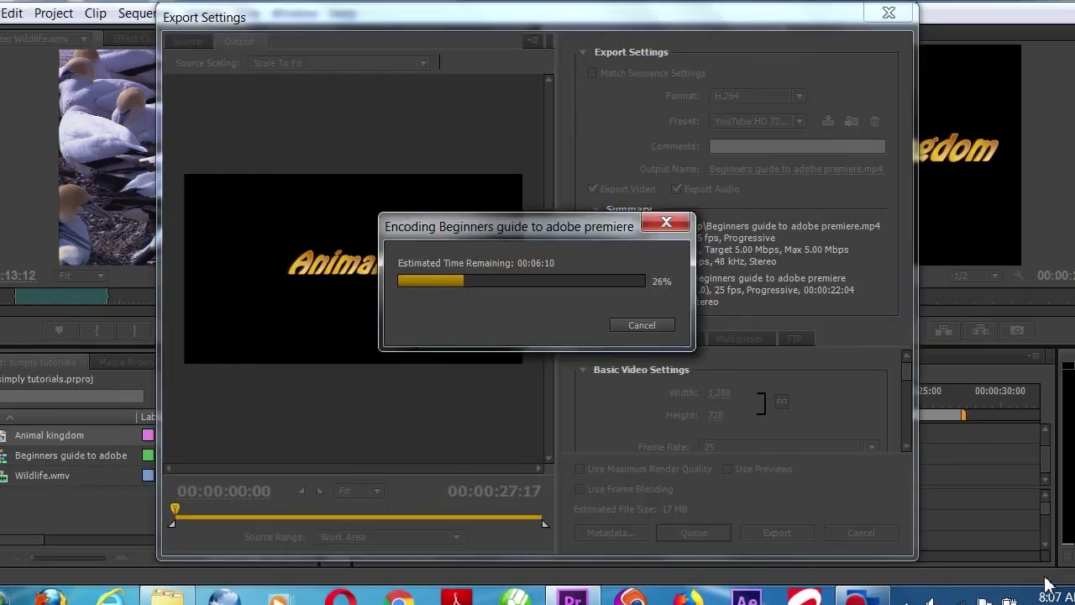